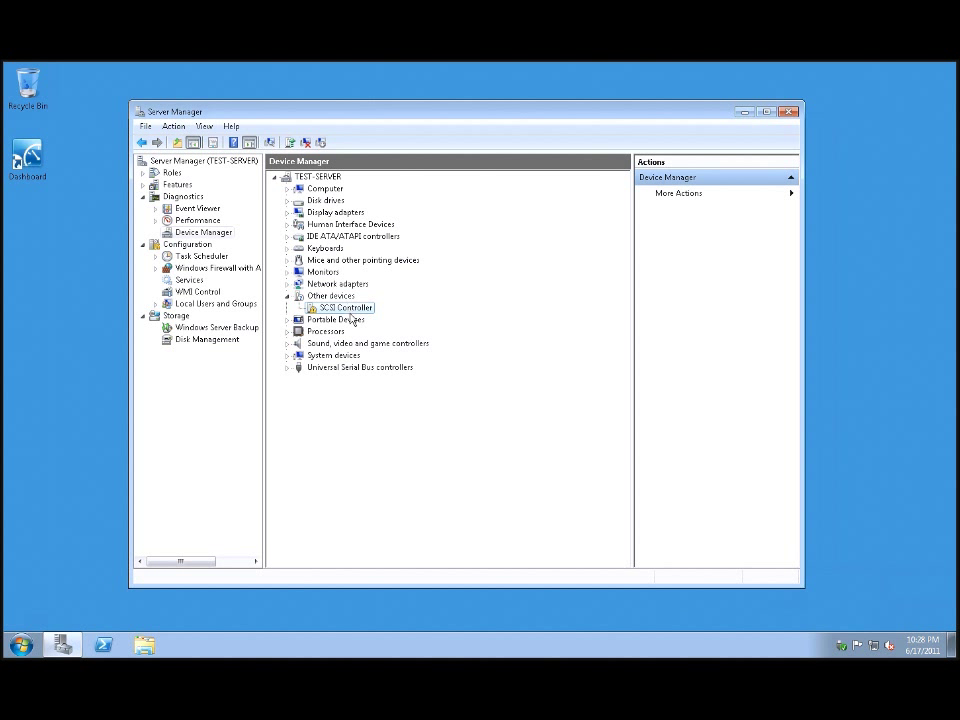
- Start a manual driver update for the unknown SCSI Controller and browse for a driver folder
right_click(353, 311)
click(390, 320)
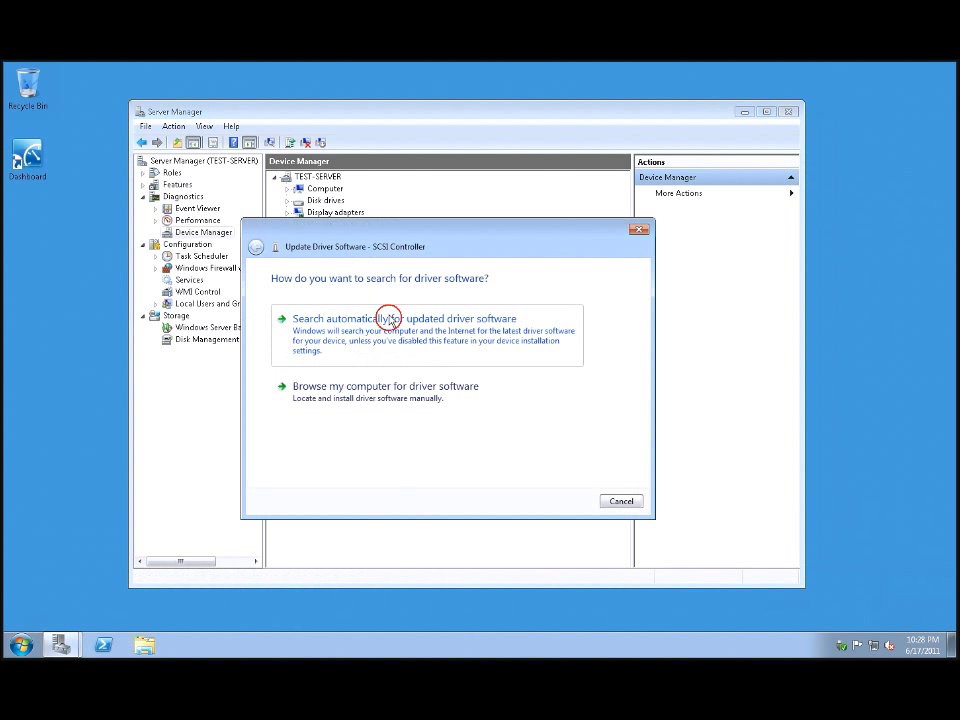
click(373, 390)
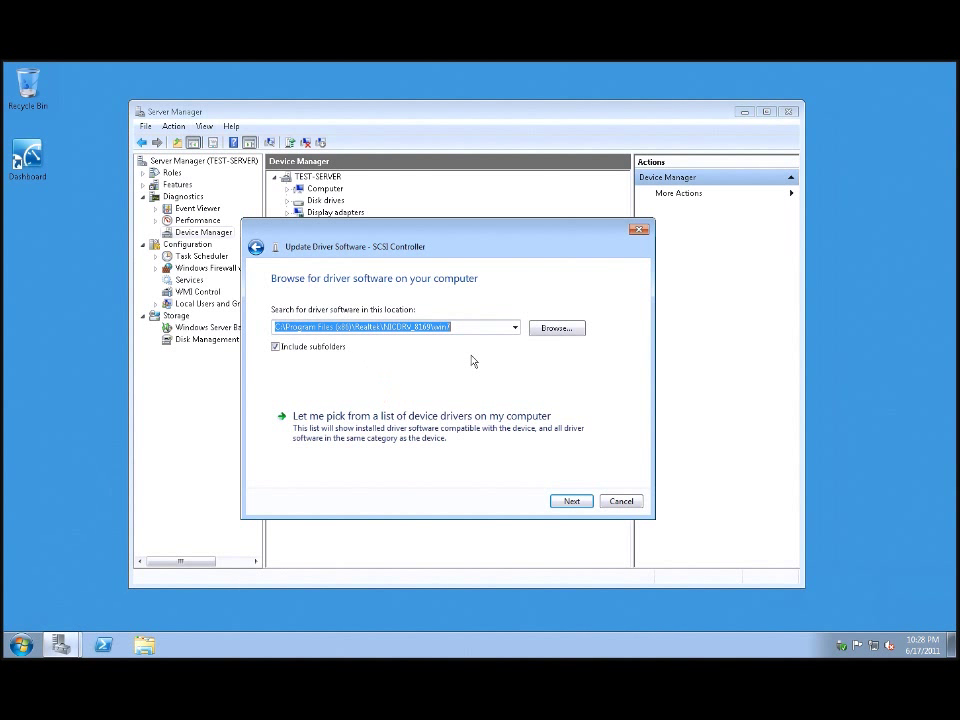
click(541, 330)
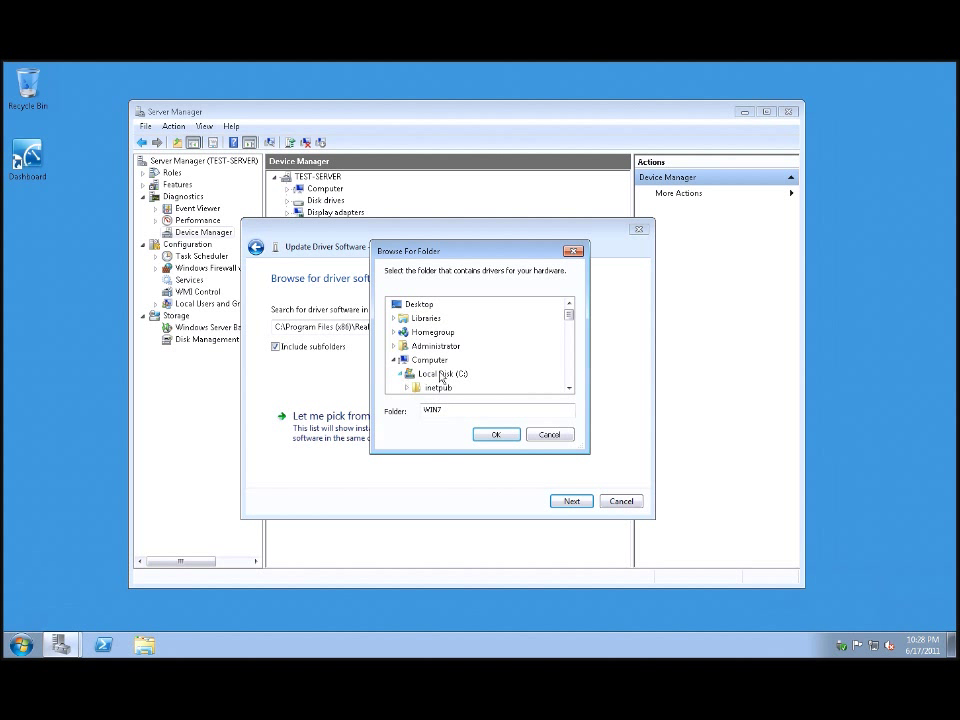
- Choose C:\Users\Administrator\Downloads as the driver location and search it, including subfolders
scroll(571, 351, down, 4)
mouse_move(570, 350)
mouse_down()
mouse_move(570, 385)
mouse_move(571, 331)
mouse_up()
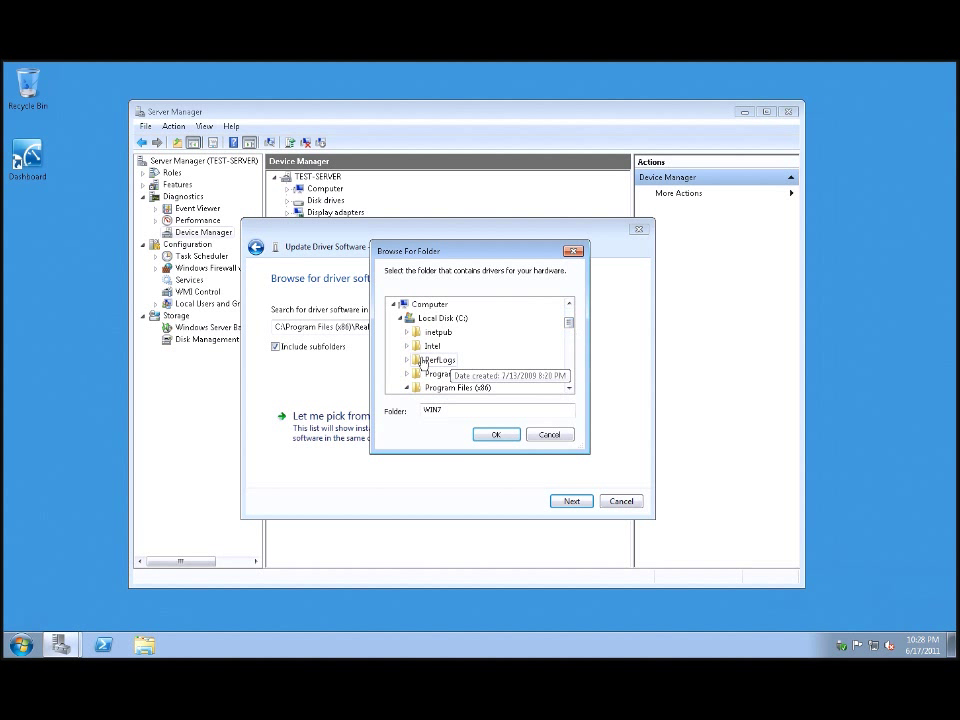
drag(569, 322, 574, 372)
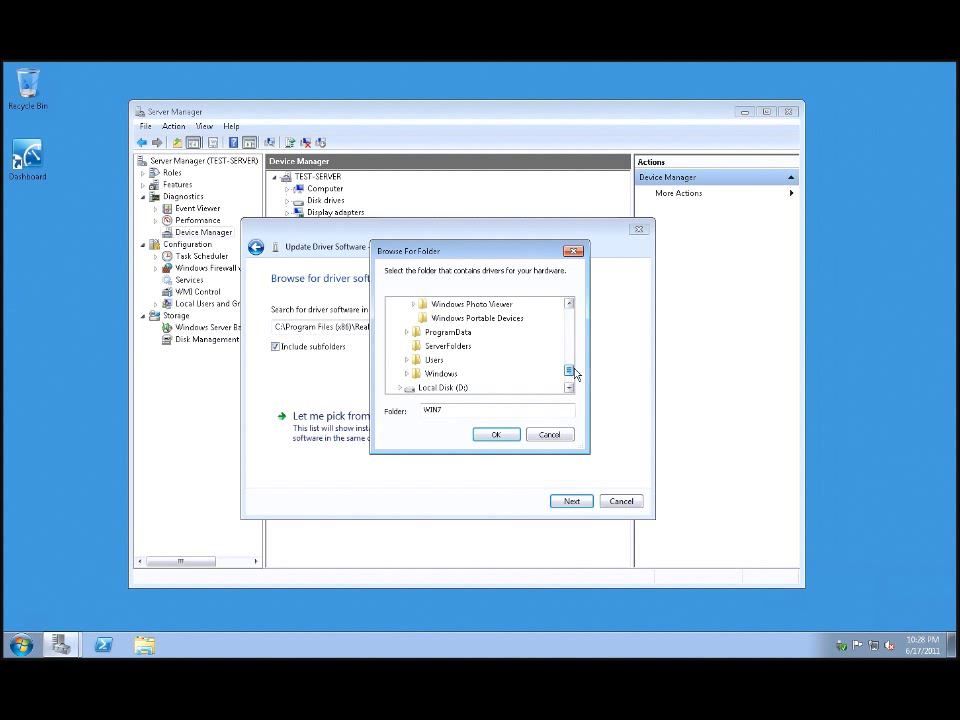
click(406, 360)
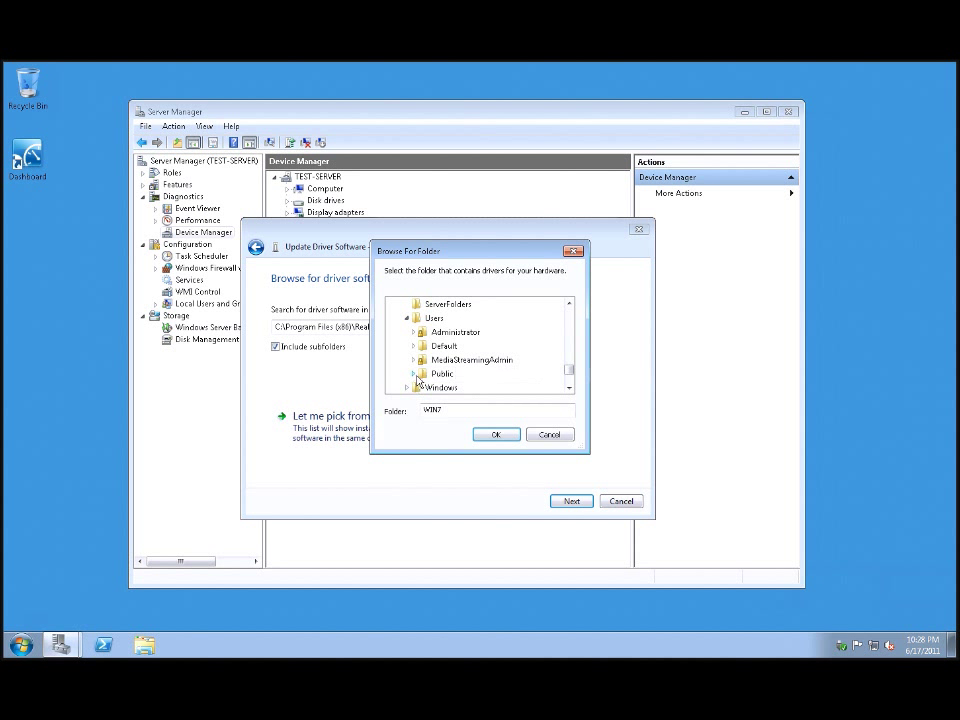
click(413, 332)
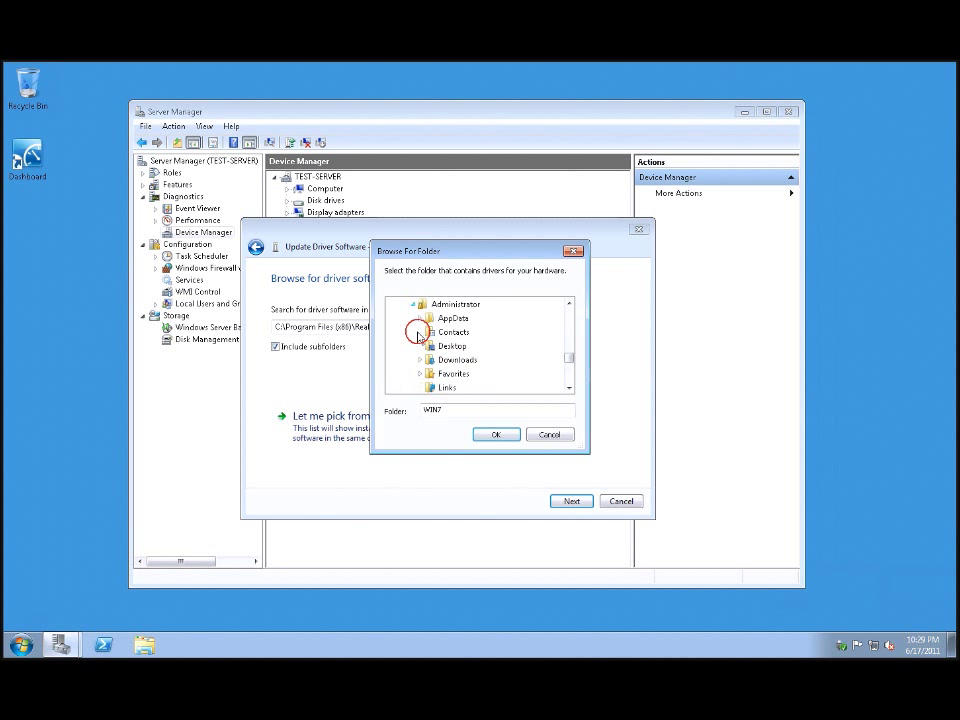
click(449, 360)
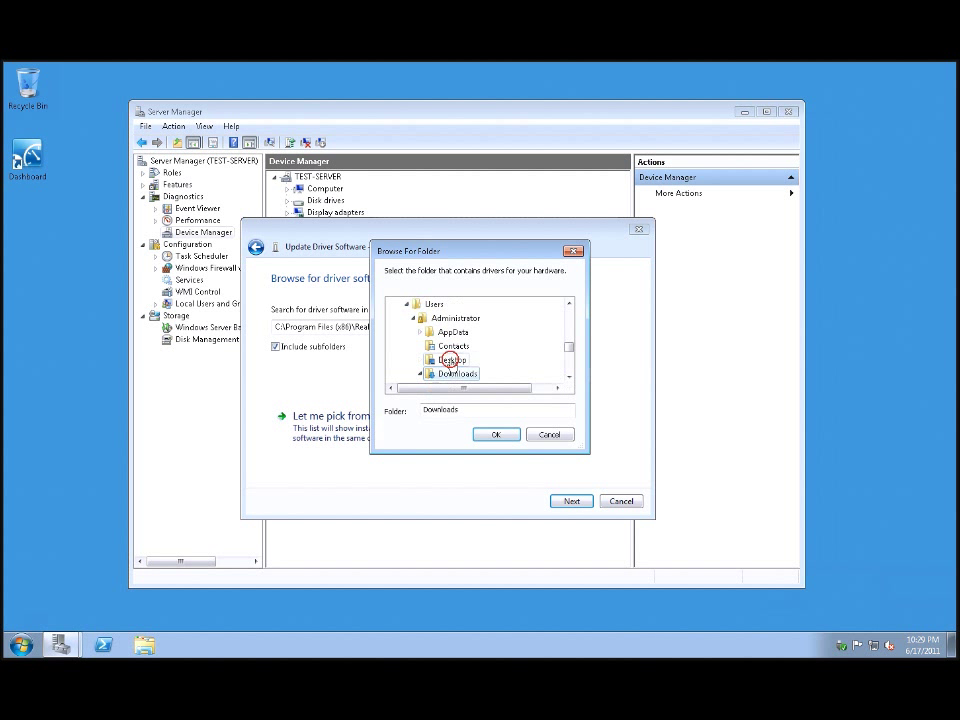
click(495, 437)
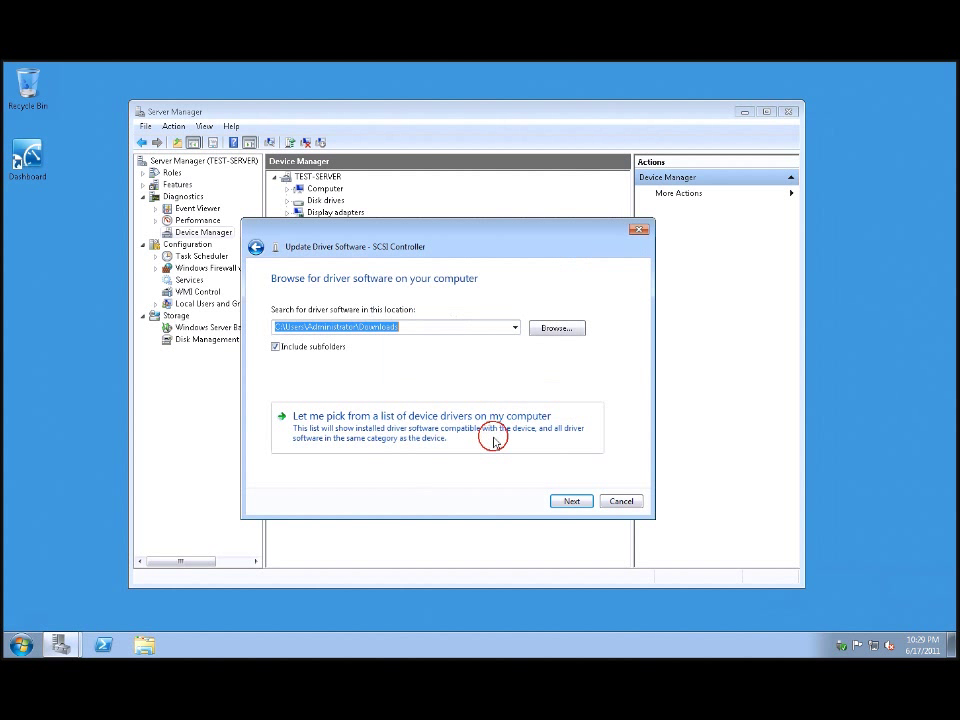
click(567, 502)
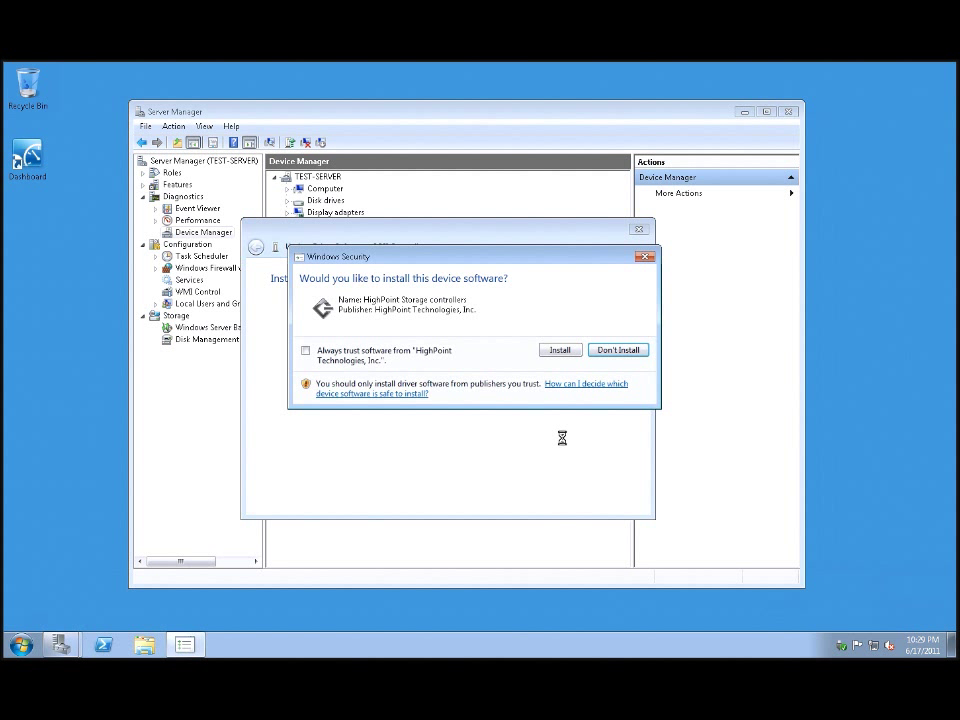
- Install the HighPoint RocketRAID 2680 storage driver, close the wizard and postpone the restart
click(560, 351)
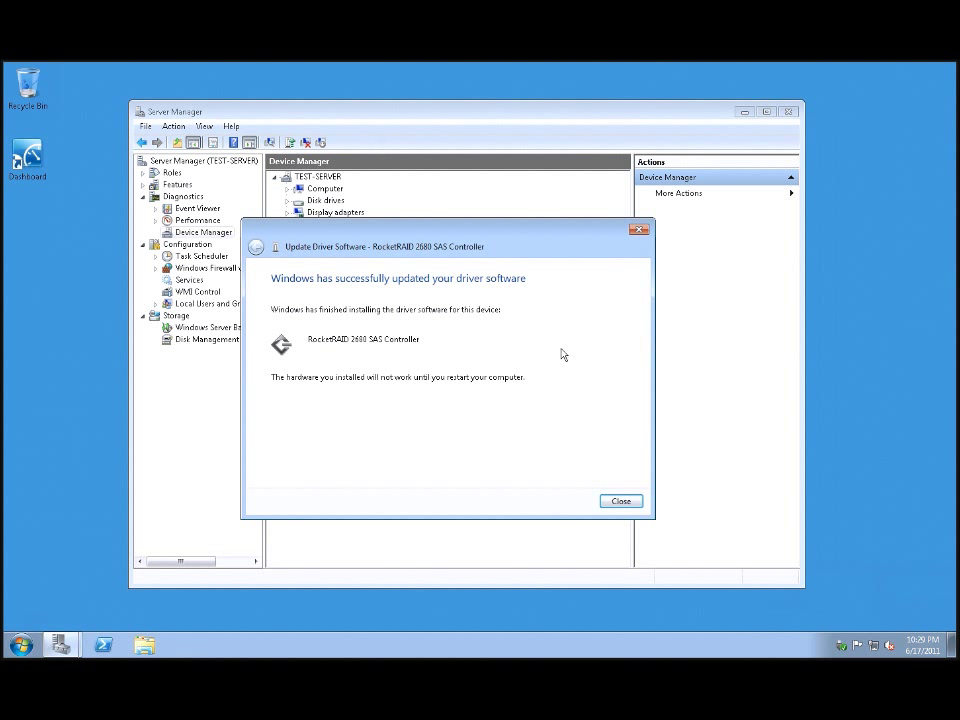
click(620, 501)
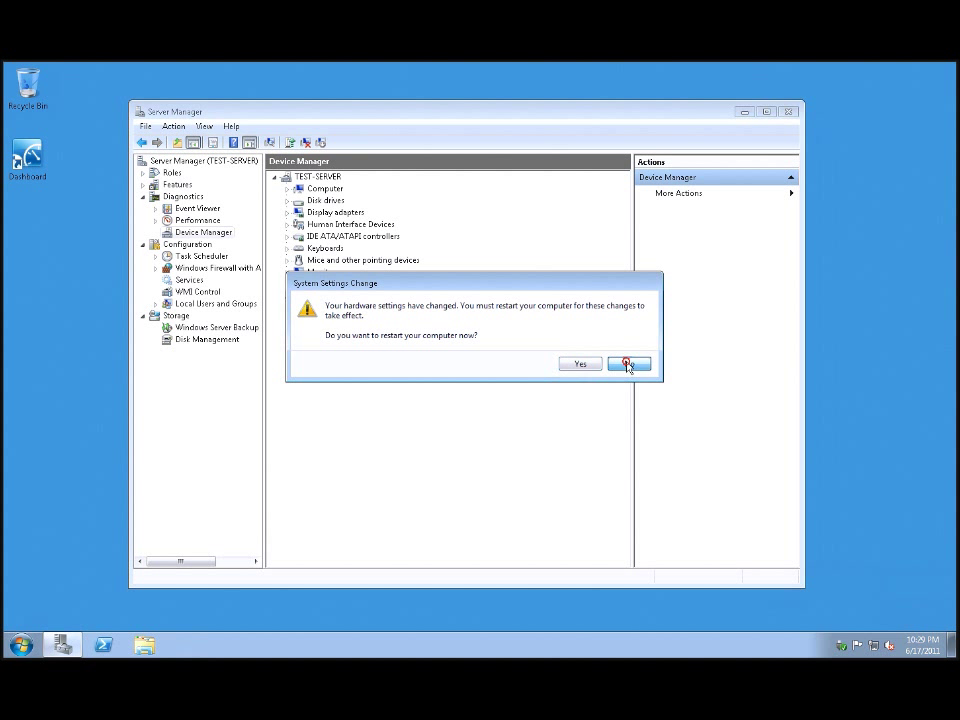
click(627, 365)
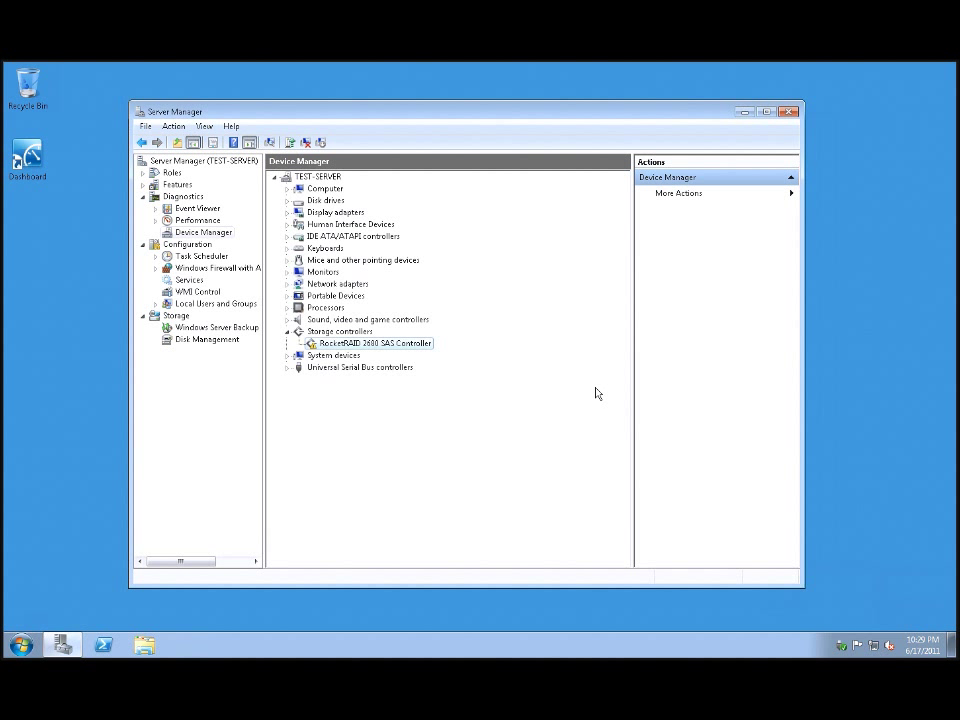
- Run Setup.exe from Downloads\WebGui-win-v1.5.6-100615 in Explorer, allowing the unverified installer
click(150, 647)
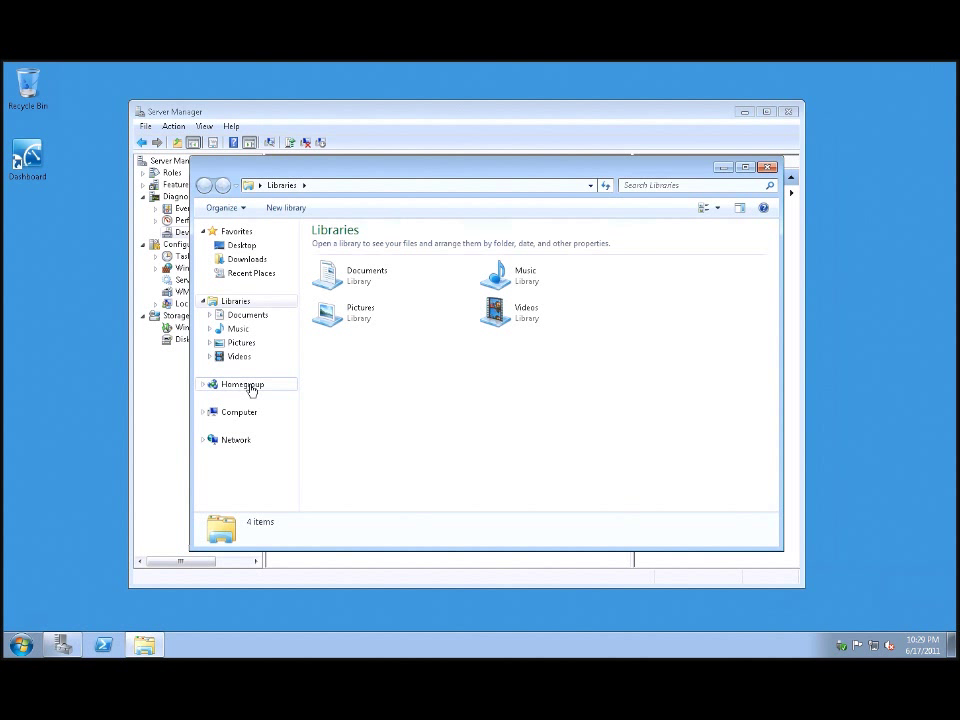
click(250, 260)
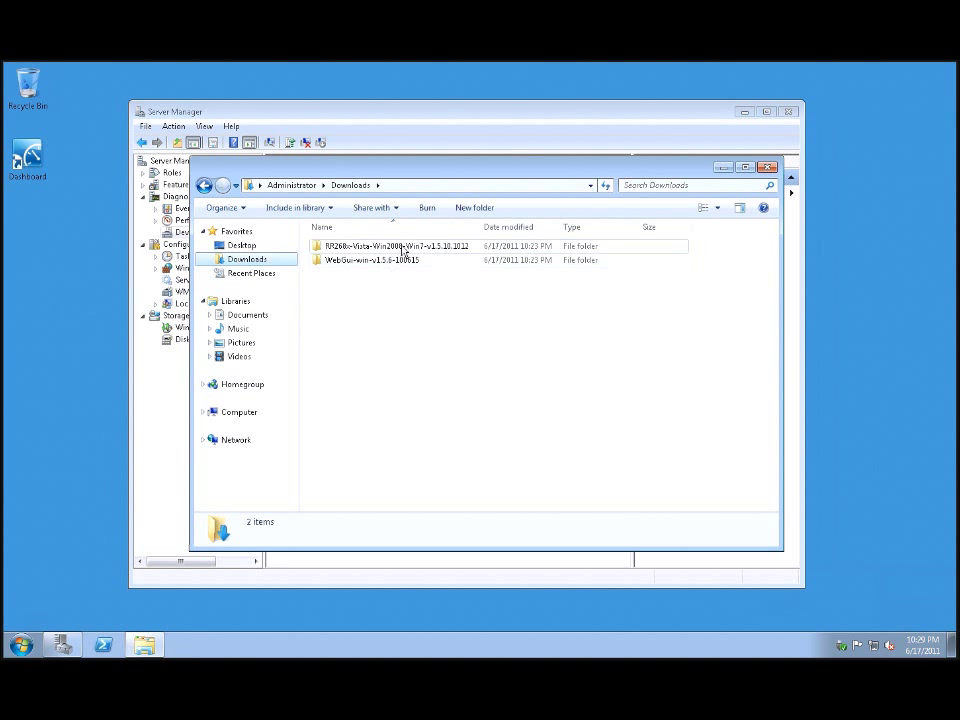
double_click(411, 260)
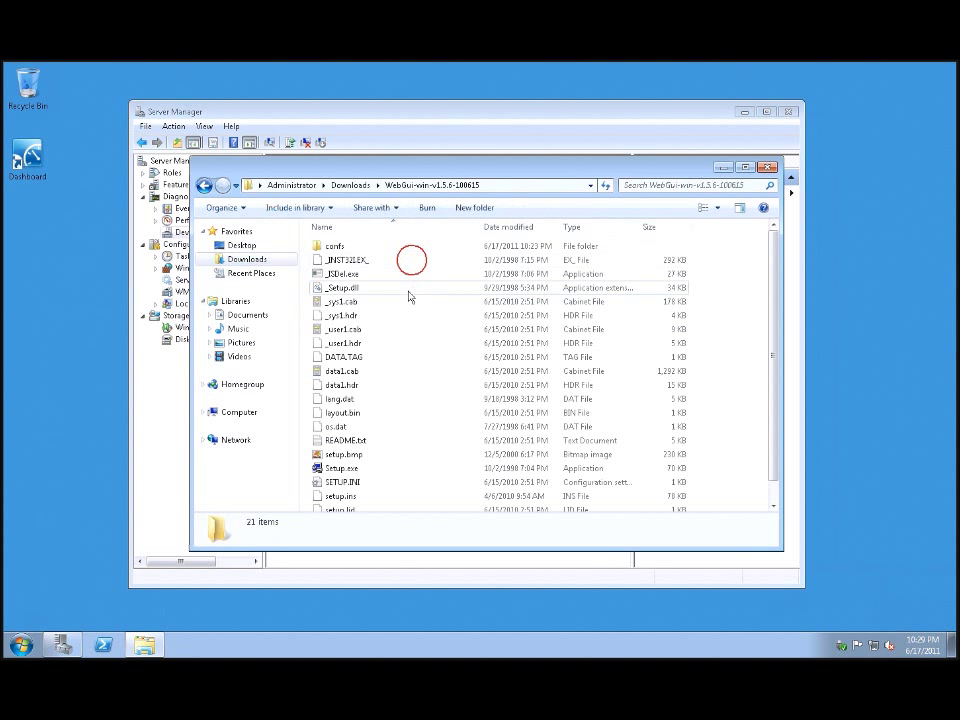
click(350, 468)
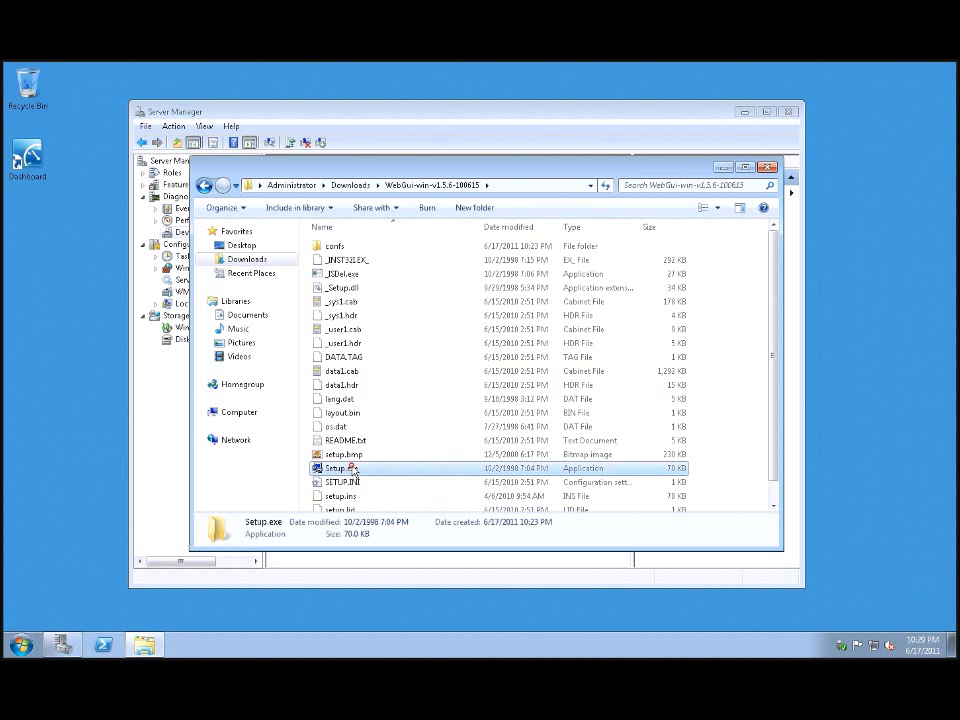
double_click(352, 469)
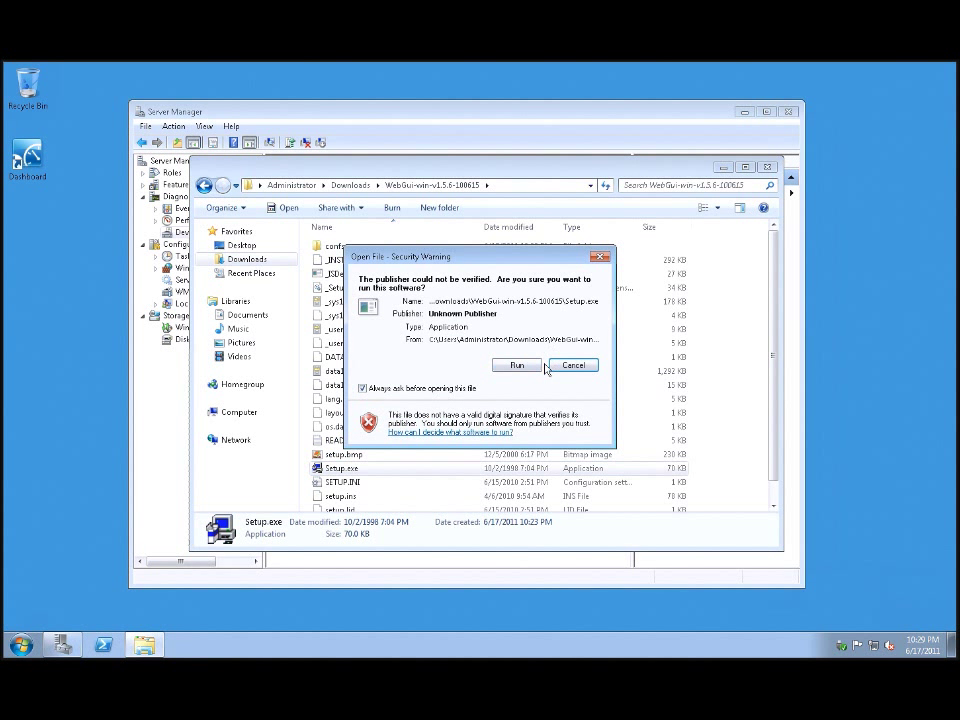
click(528, 366)
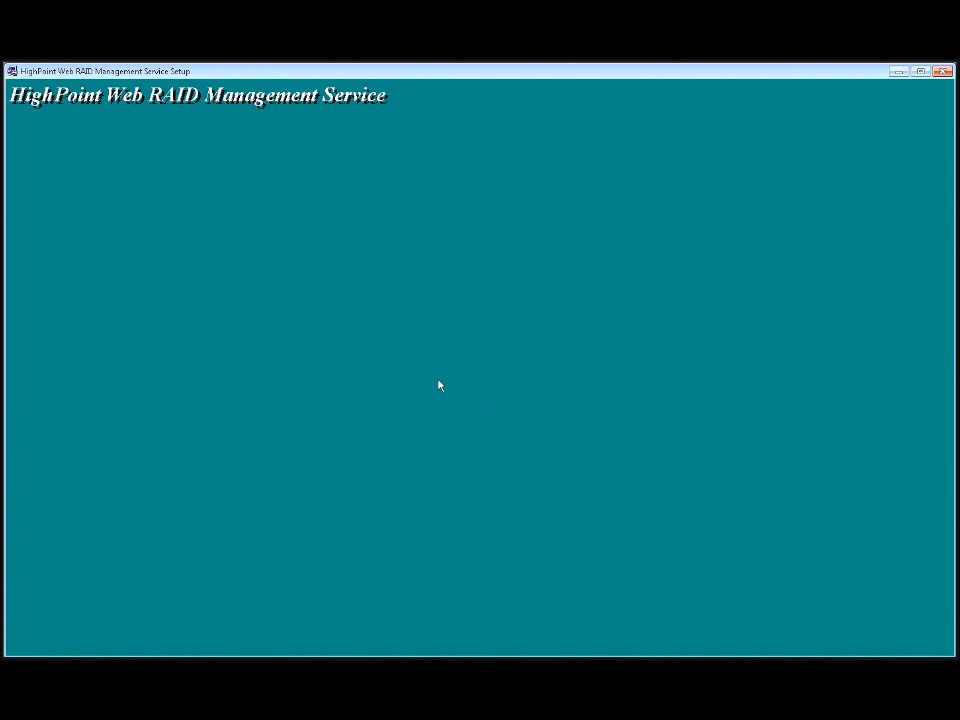
- Install the HighPoint Web RAID Management Service, accepting the licence and all default options
click(536, 468)
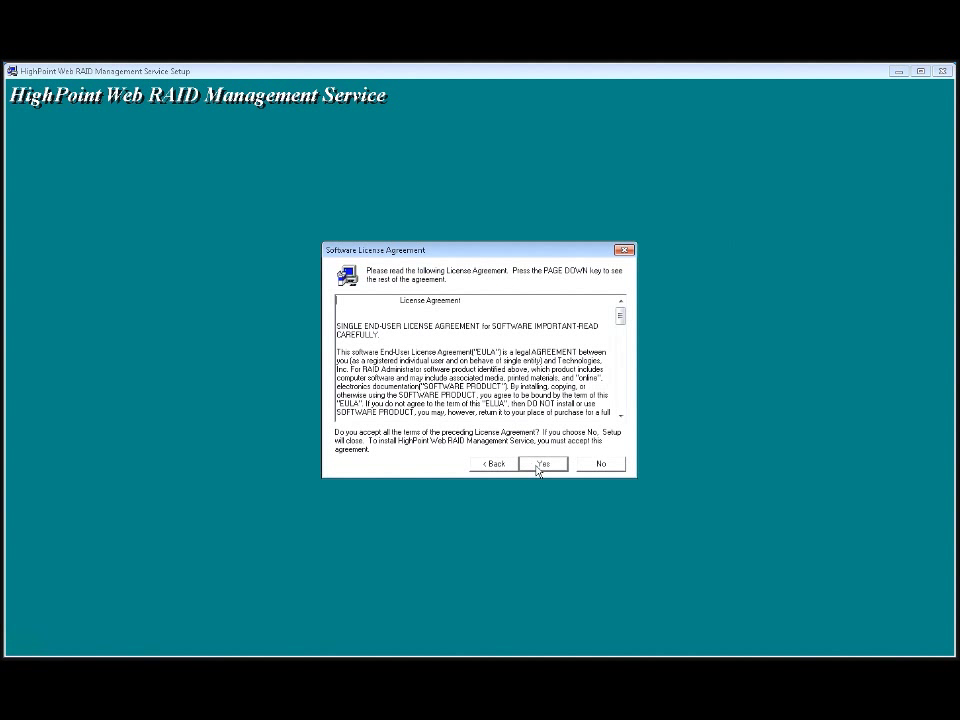
click(541, 464)
click(540, 466)
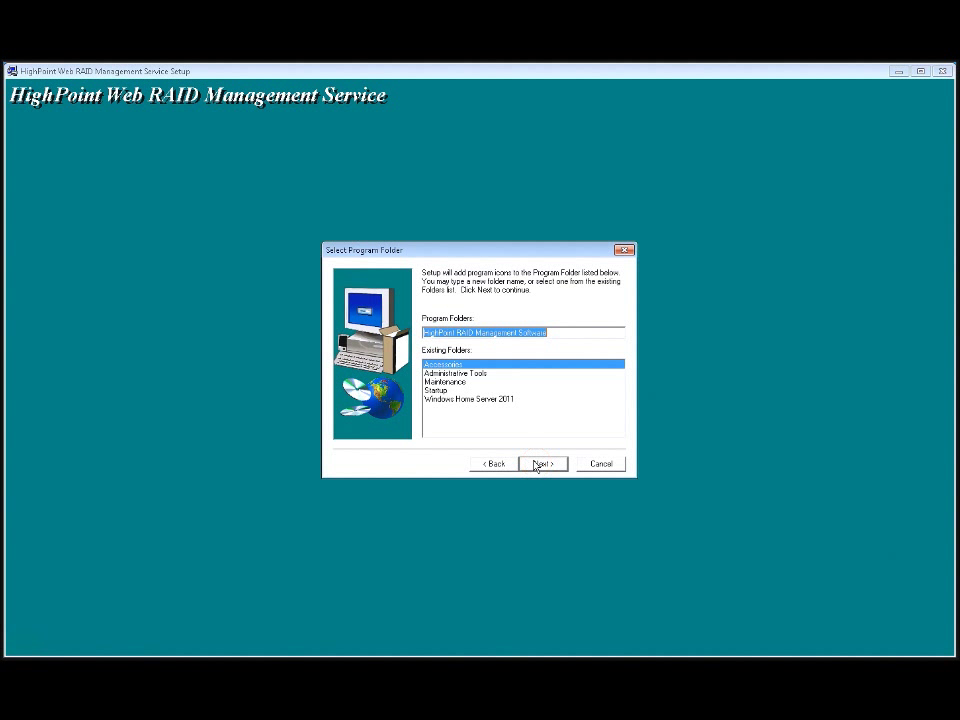
click(540, 463)
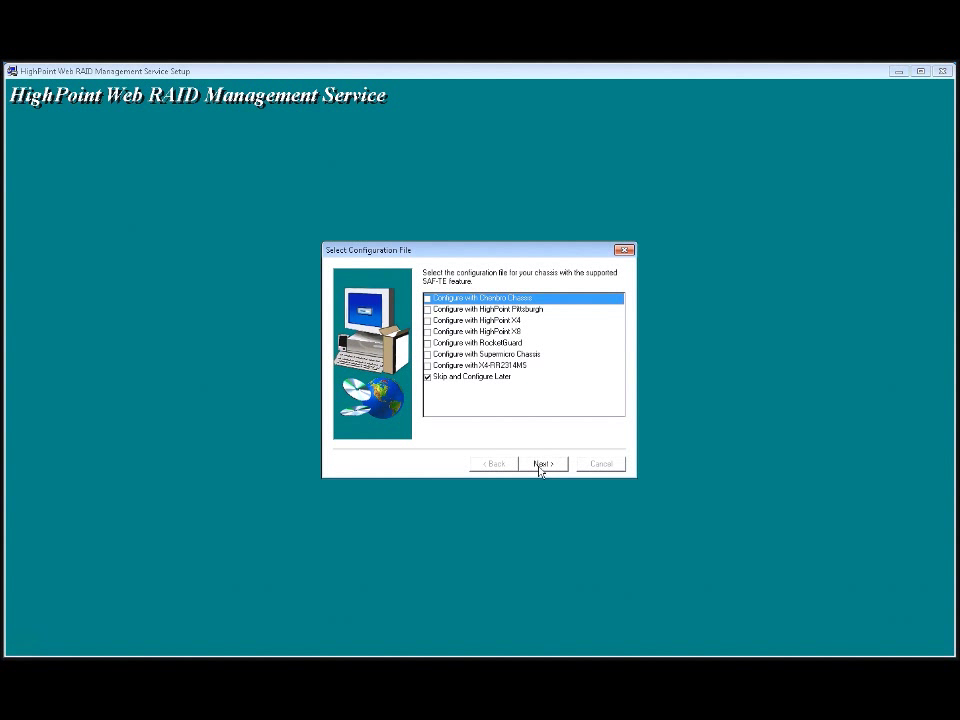
click(541, 465)
click(537, 466)
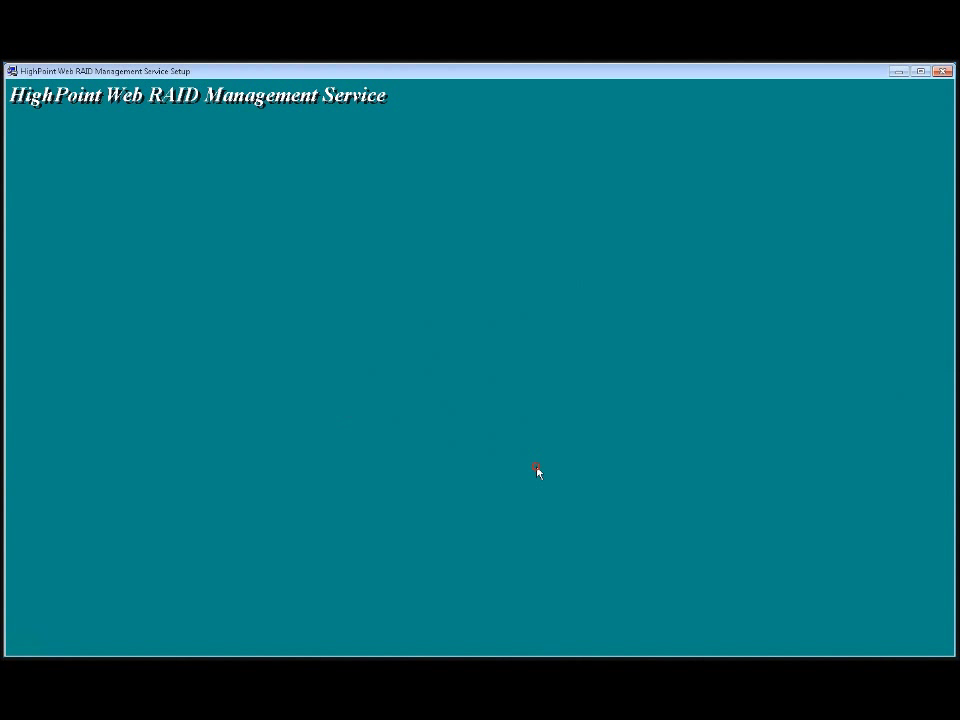
click(540, 464)
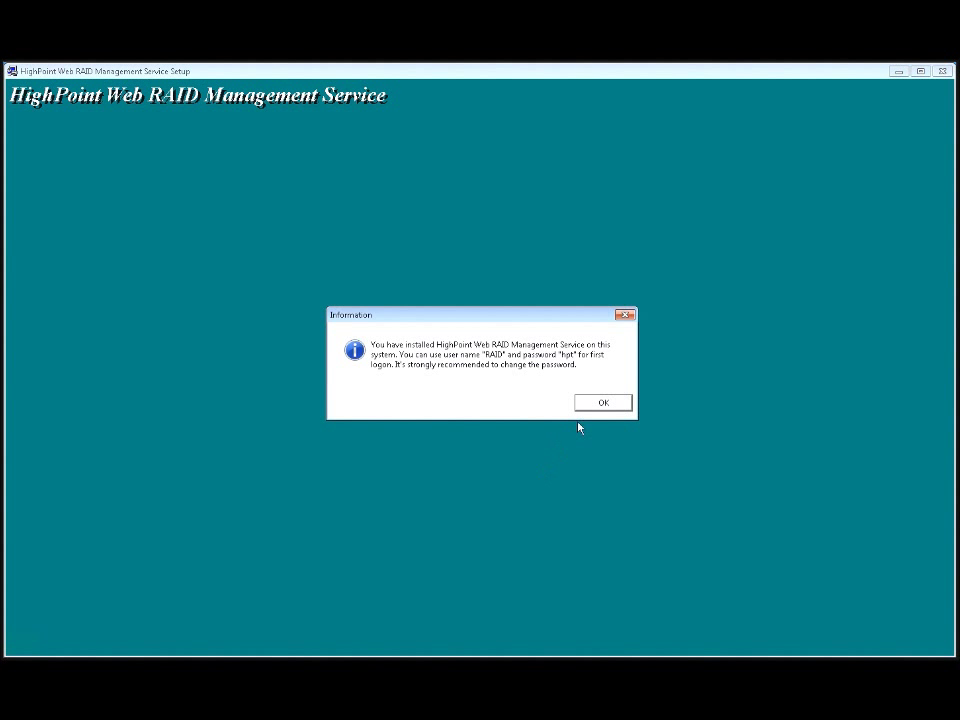
click(593, 404)
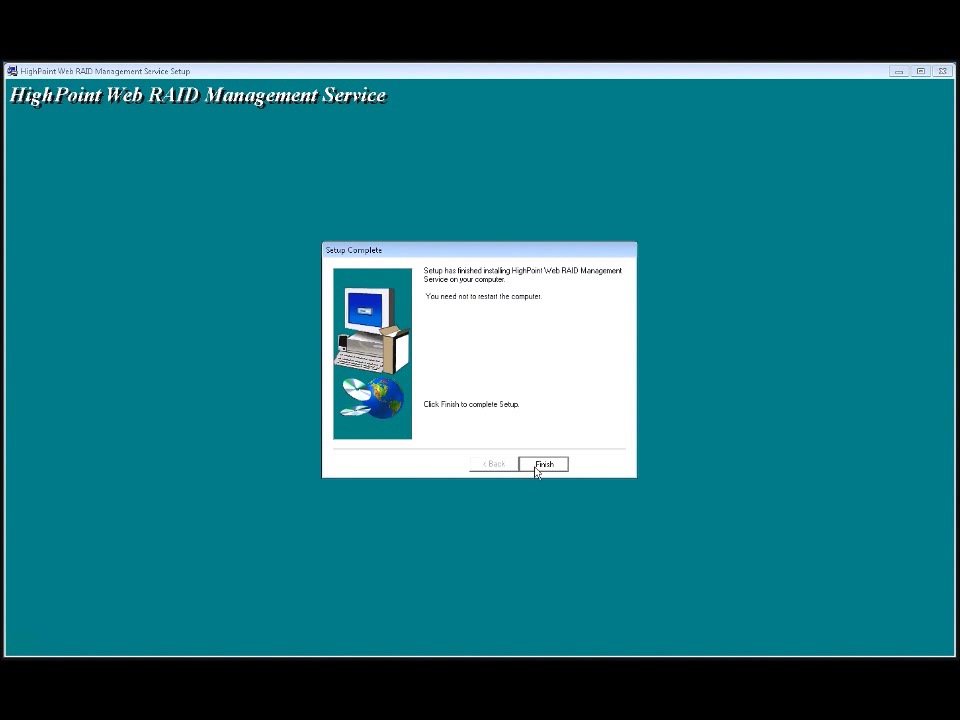
click(537, 465)
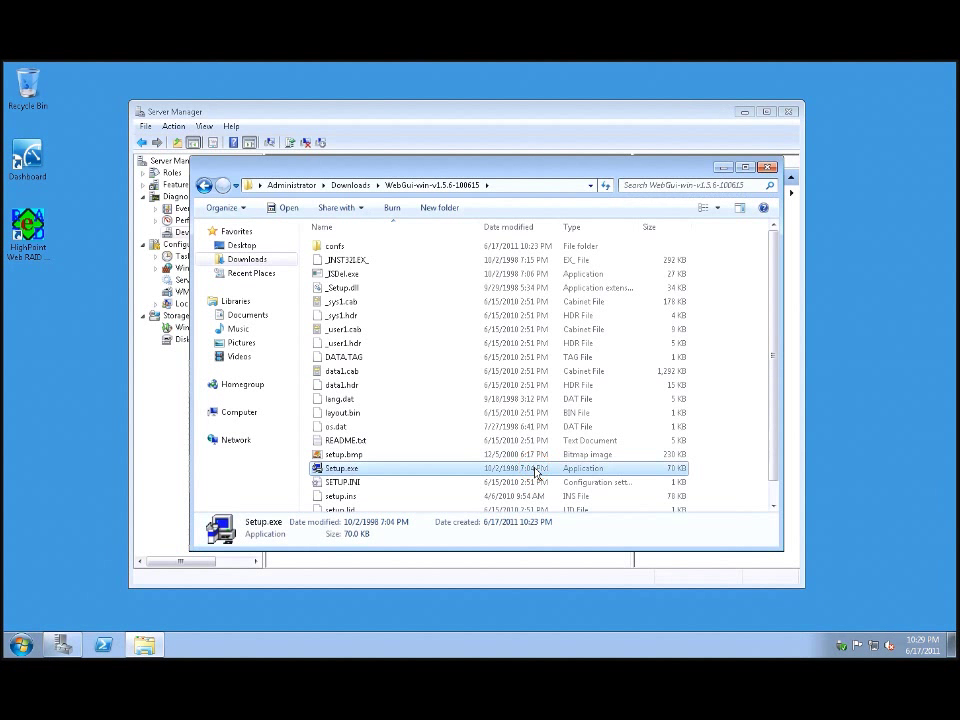
- Close Explorer and Server Manager, then launch the HighPoint Web RAID Management desktop shortcut
click(766, 166)
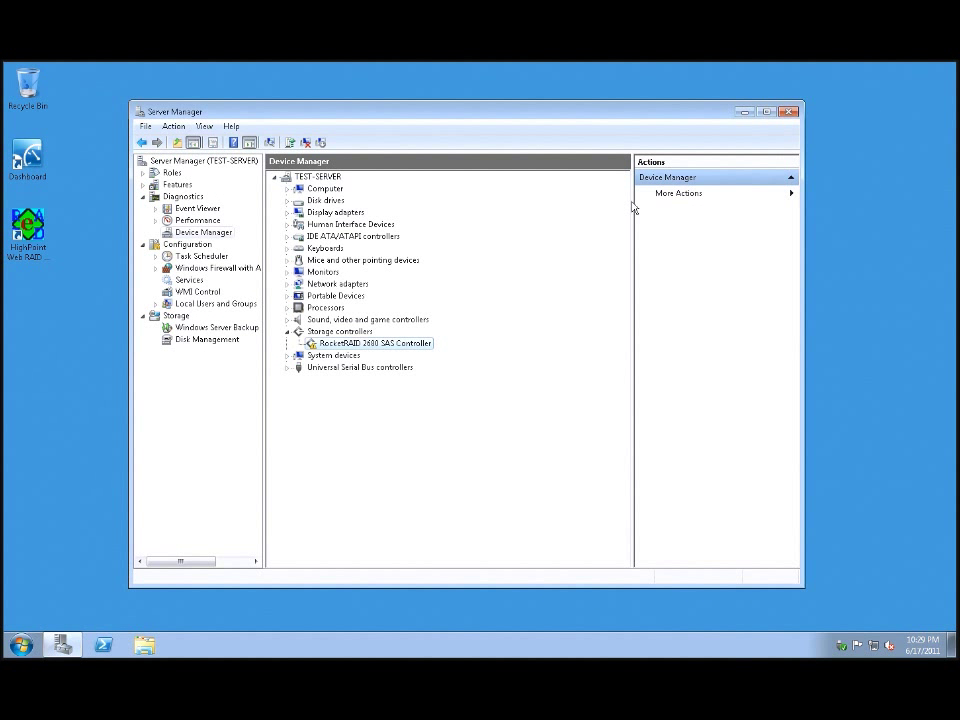
click(791, 116)
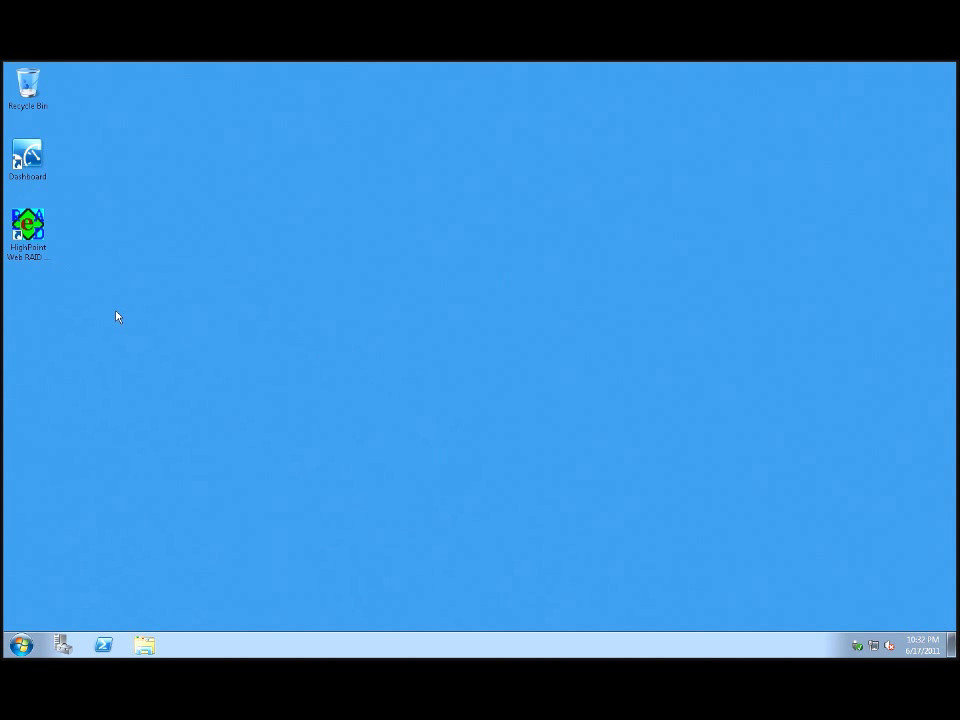
click(33, 256)
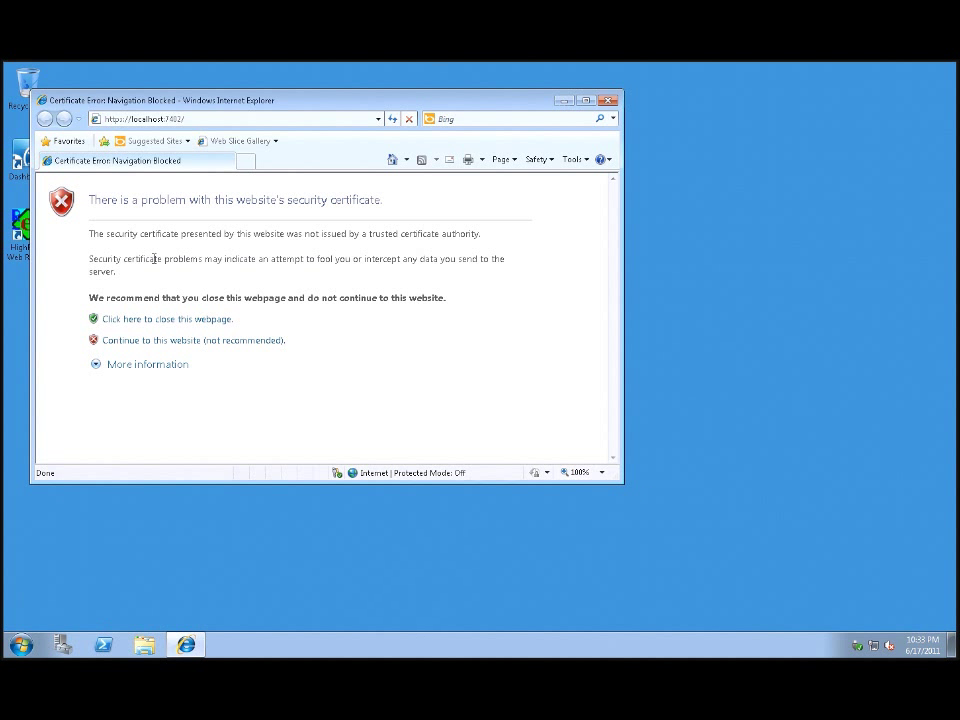
- Bypass the localhost:7402 certificate warning and suppress the security alert for future visits
click(207, 341)
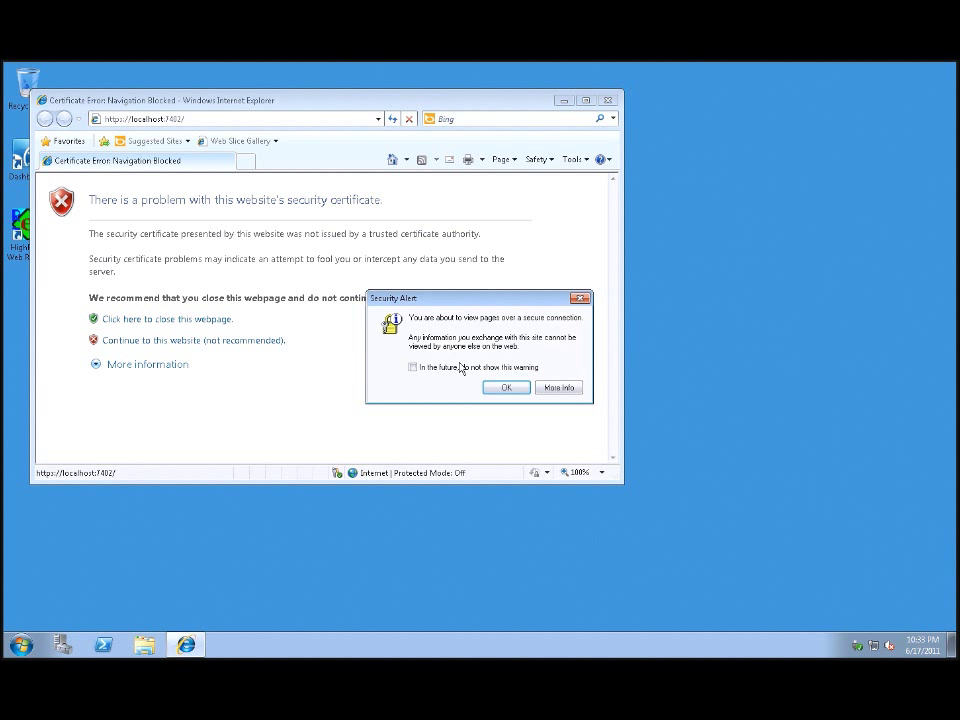
click(412, 367)
click(497, 390)
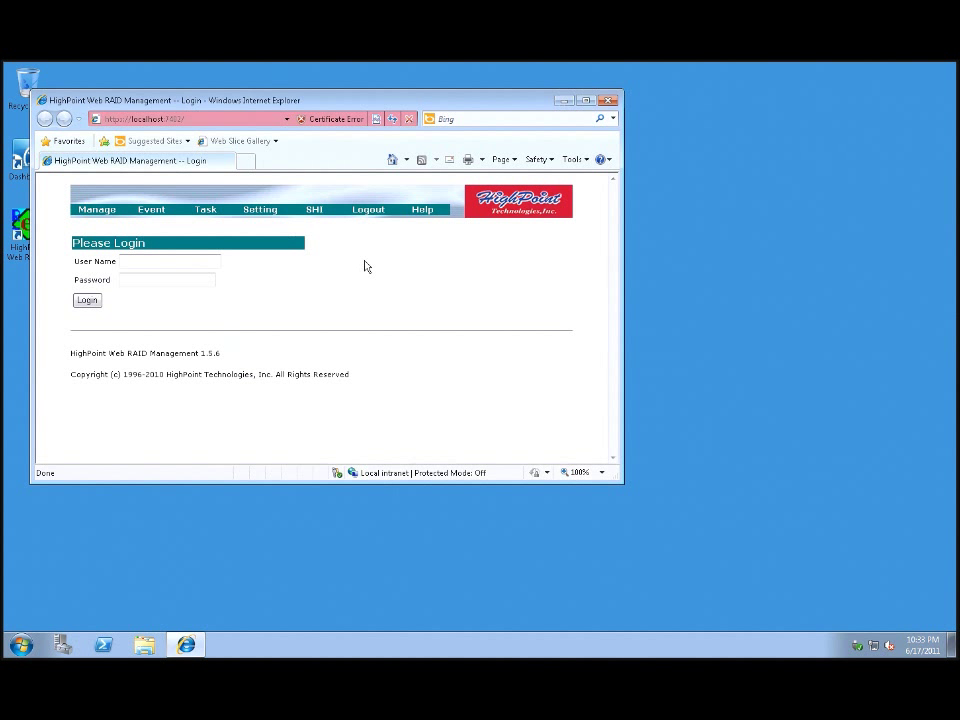
- Maximize Internet Explorer, log in with the user name and account password, and save the password
click(584, 100)
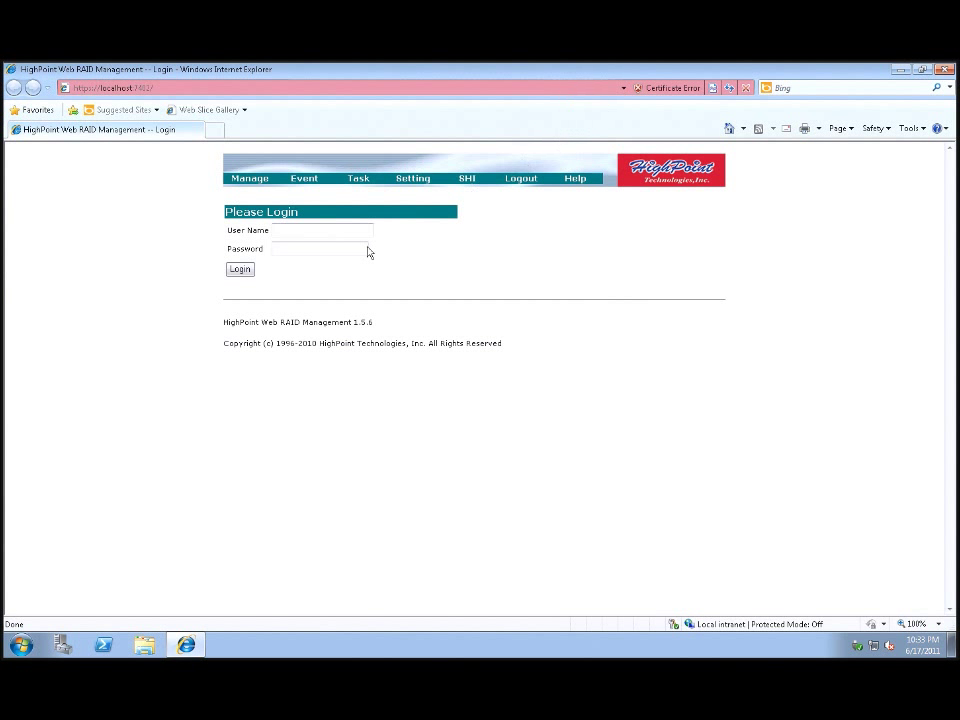
click(316, 229)
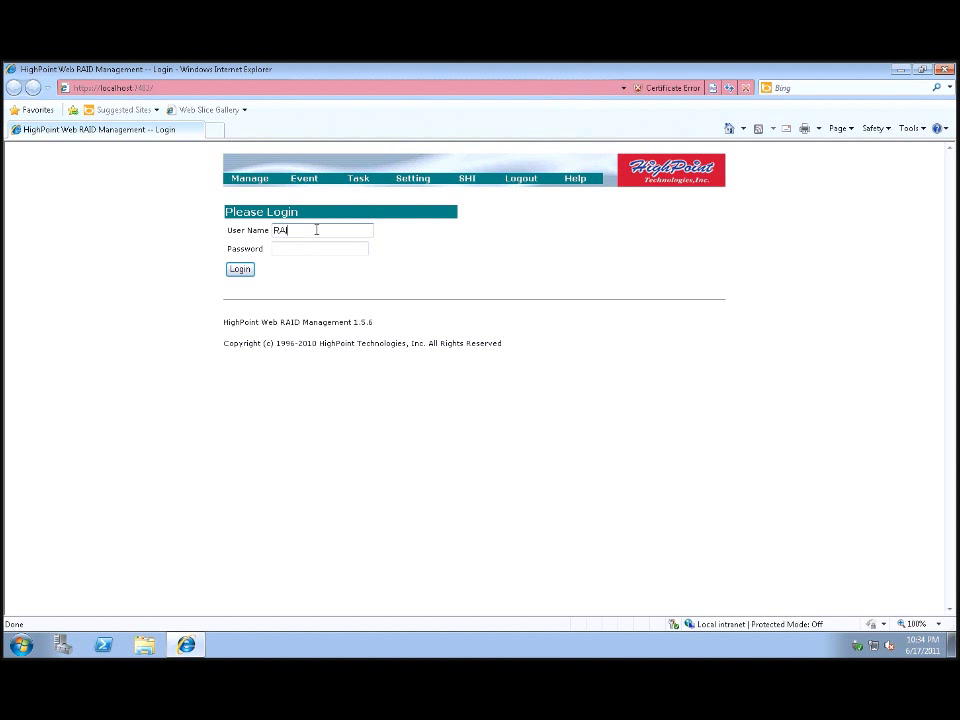
click(314, 248)
text(hpt)
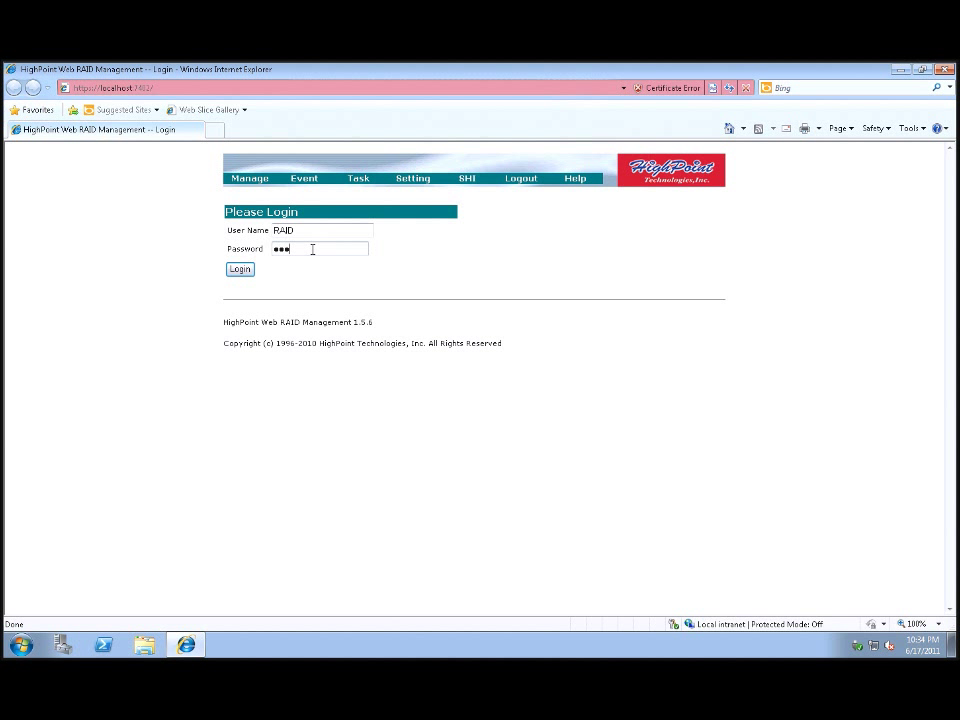
click(241, 269)
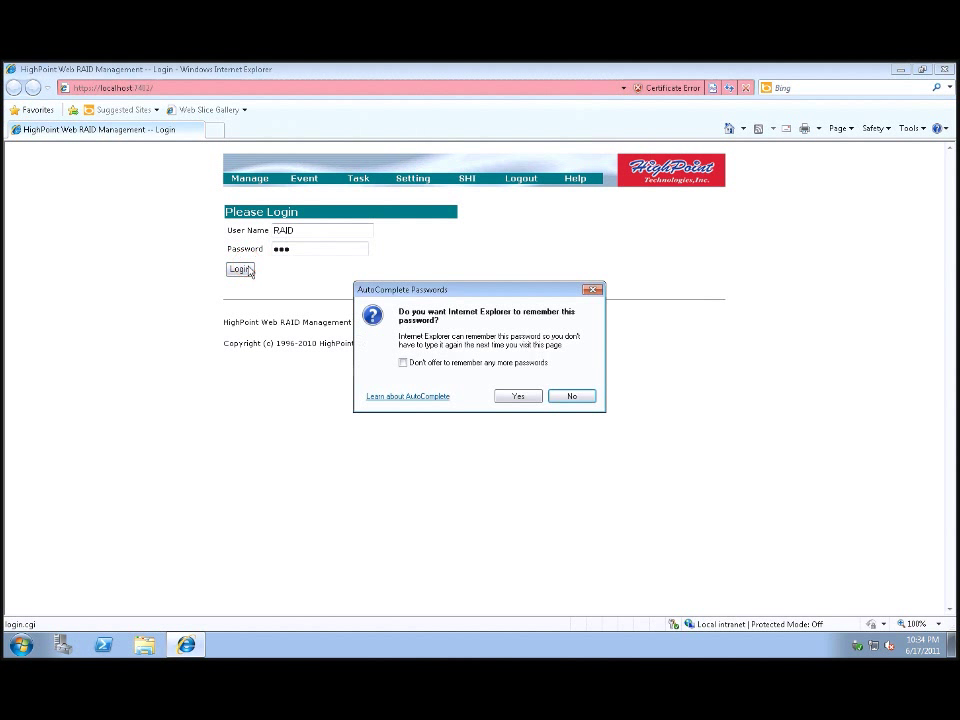
click(519, 397)
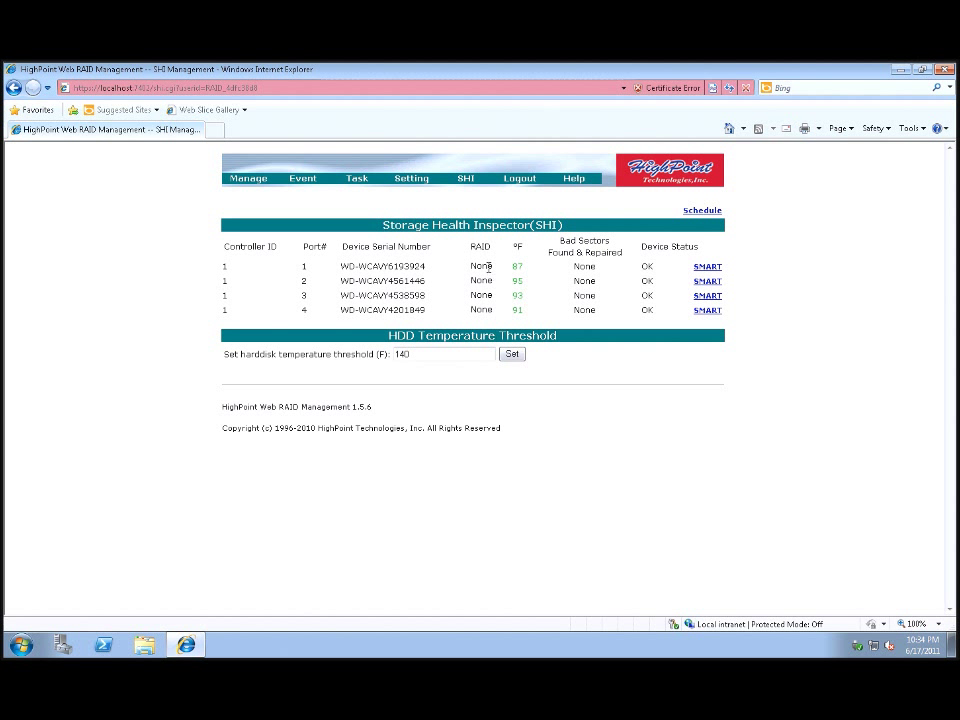
- On the controller Setting page, turn off the audible alarm and keep Rebuild Priority at Medium
click(427, 181)
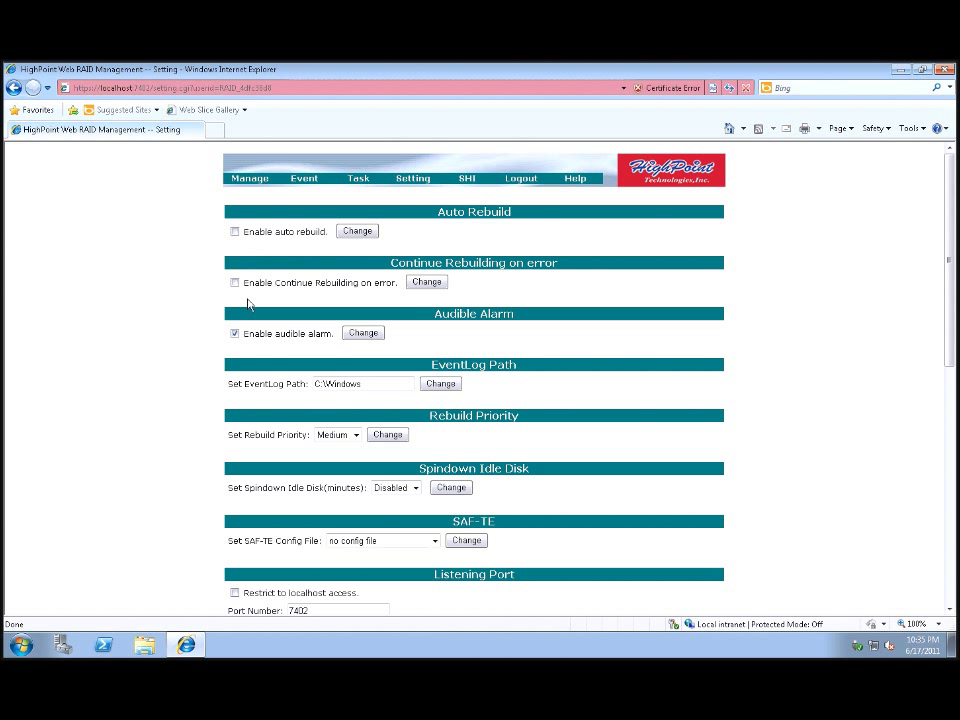
click(234, 334)
scroll(369, 384, down, 1)
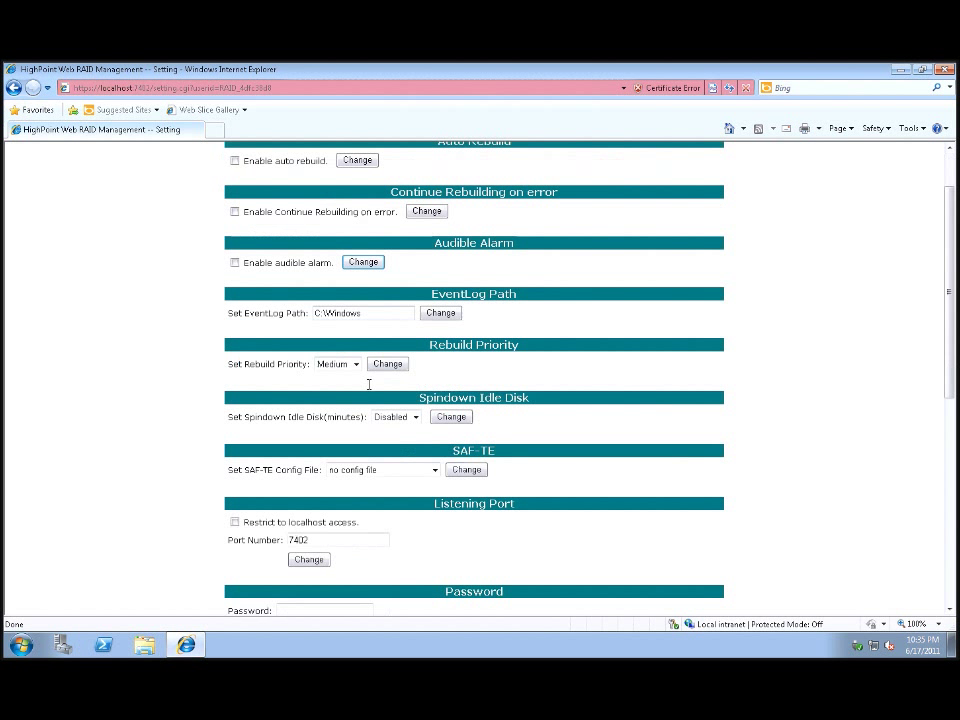
scroll(369, 390, up, 1)
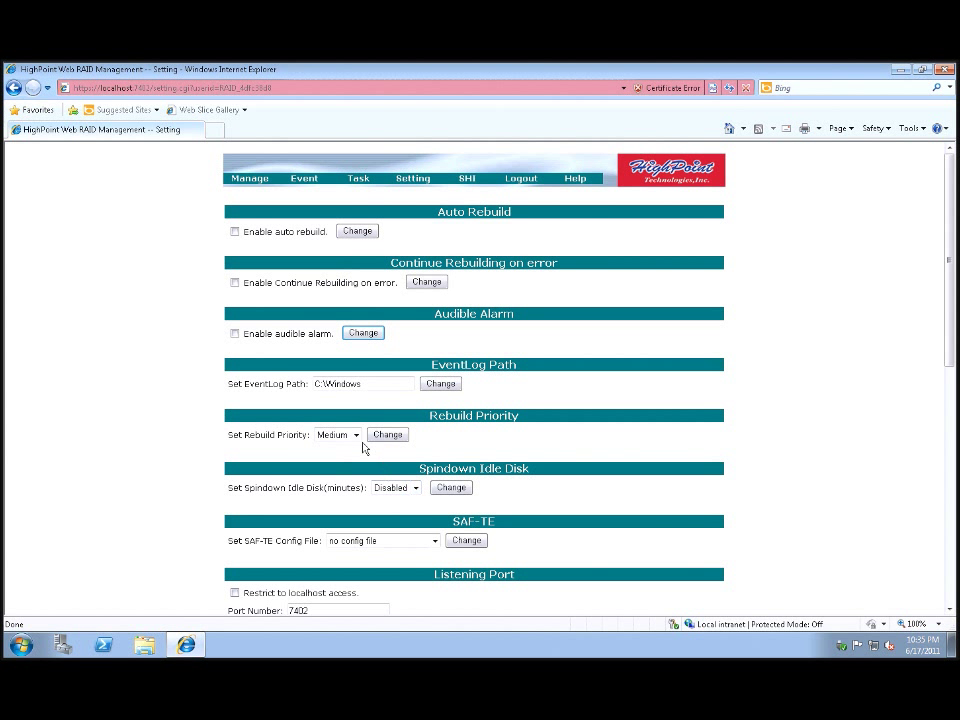
click(355, 435)
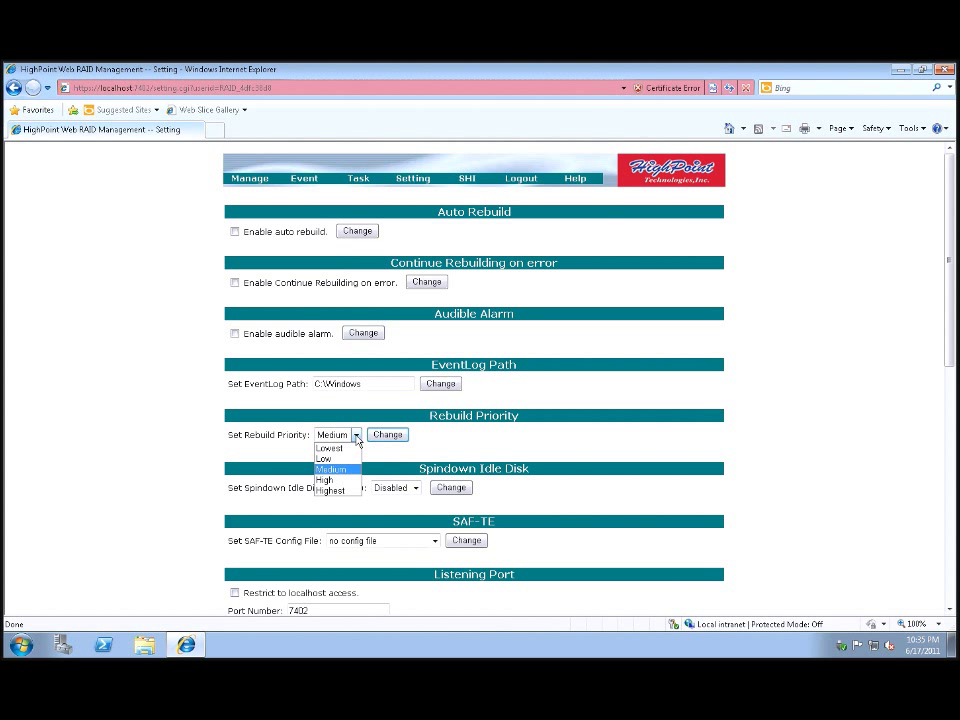
click(356, 437)
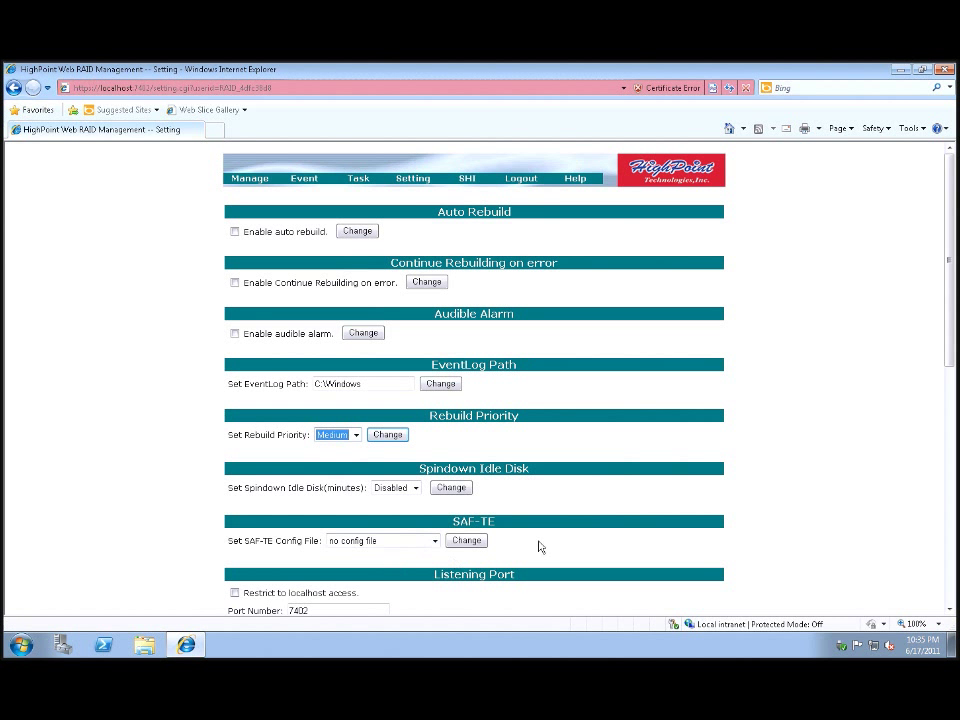
scroll(950, 408, down, 2)
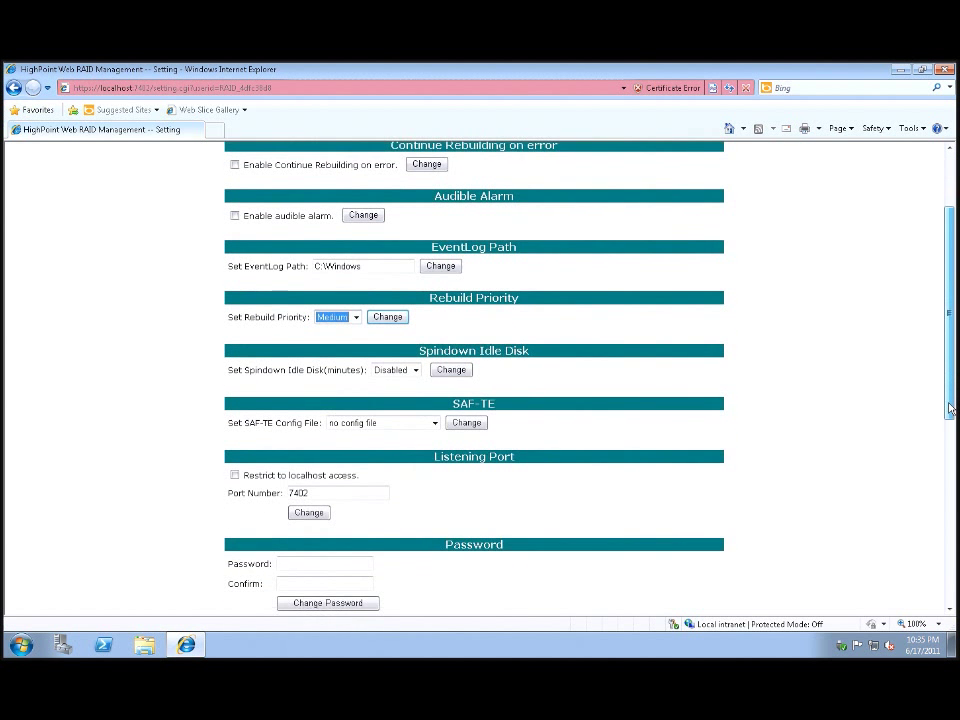
drag(950, 408, 950, 458)
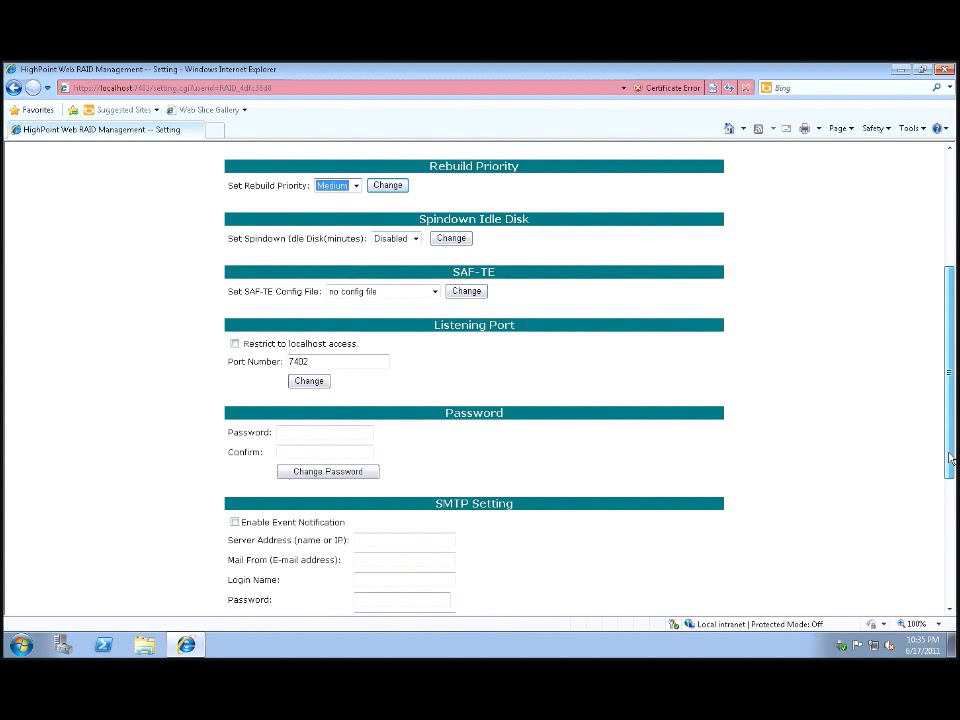
drag(950, 458, 940, 335)
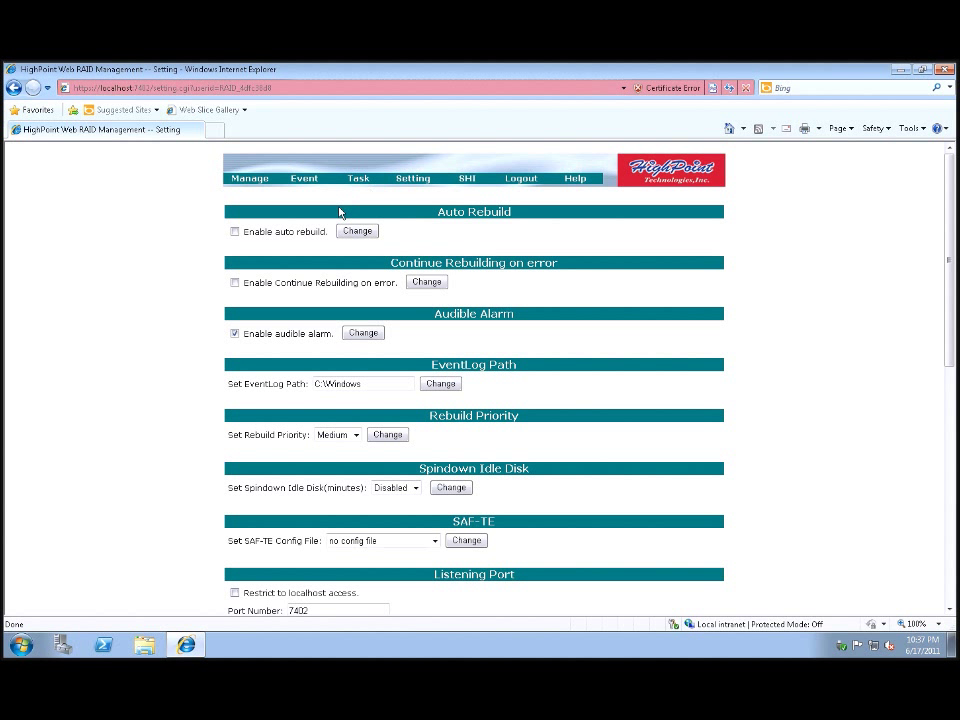
- Go to Manage > Array and begin a new array with Create Array
mouse_move(260, 188)
click(255, 189)
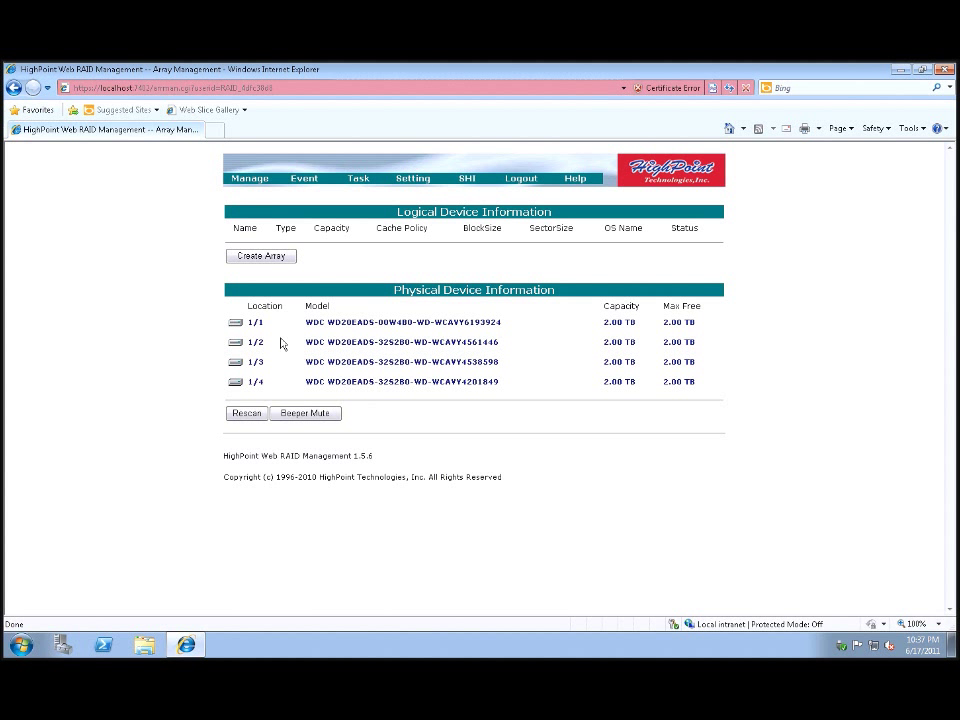
click(288, 258)
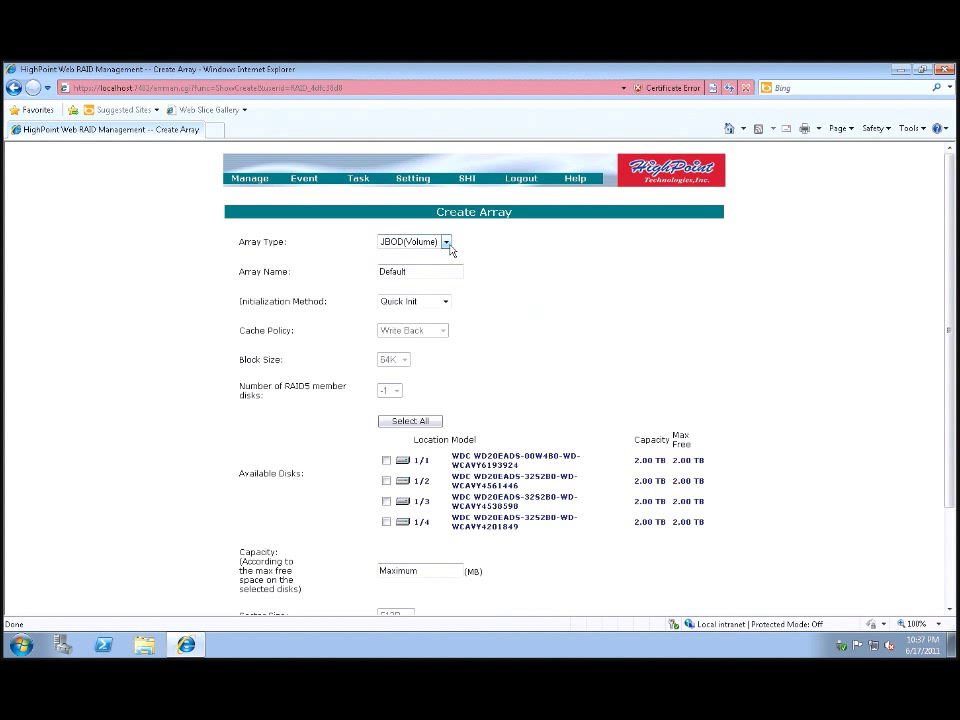
- Set Array Type to RAID 5, rename 'Default' to 'Test', and keep Foreground initialization
click(447, 244)
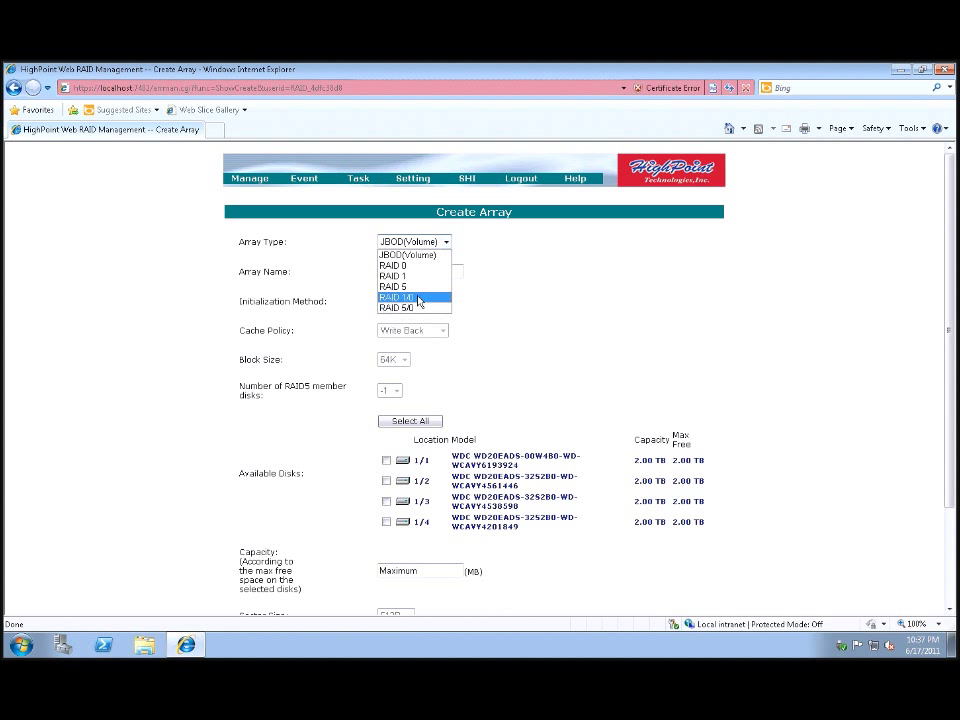
click(419, 288)
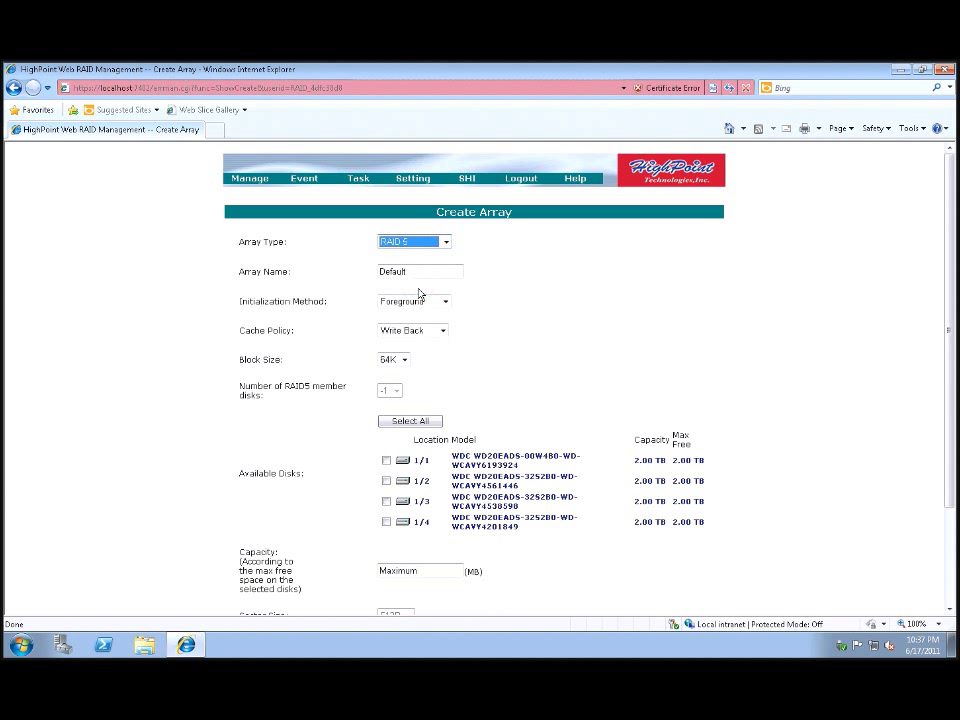
drag(428, 271, 298, 283)
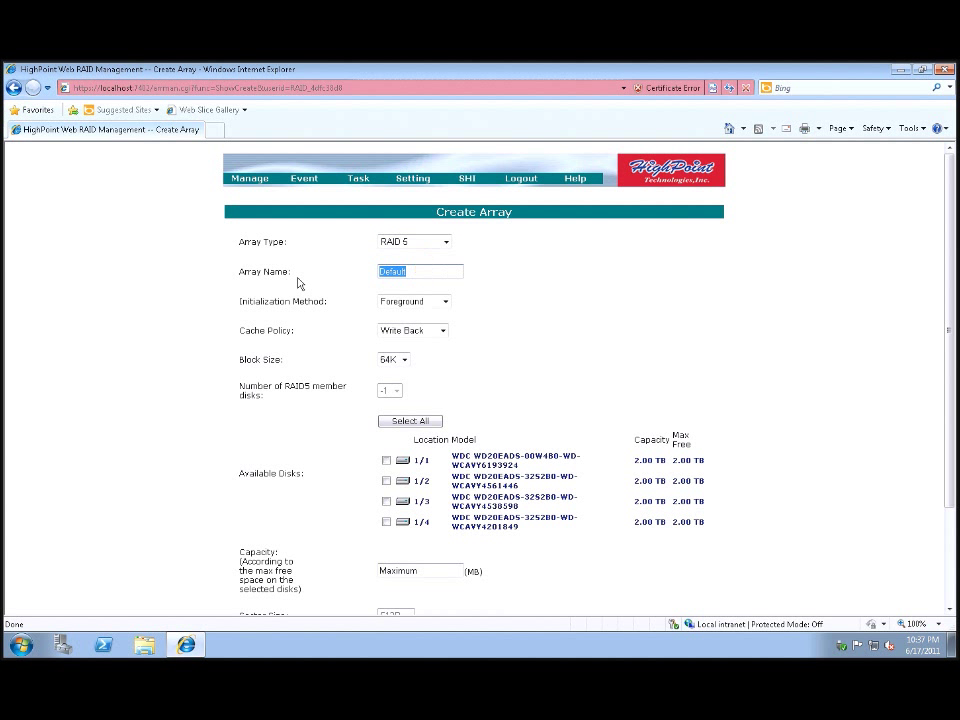
text(Test)
click(446, 303)
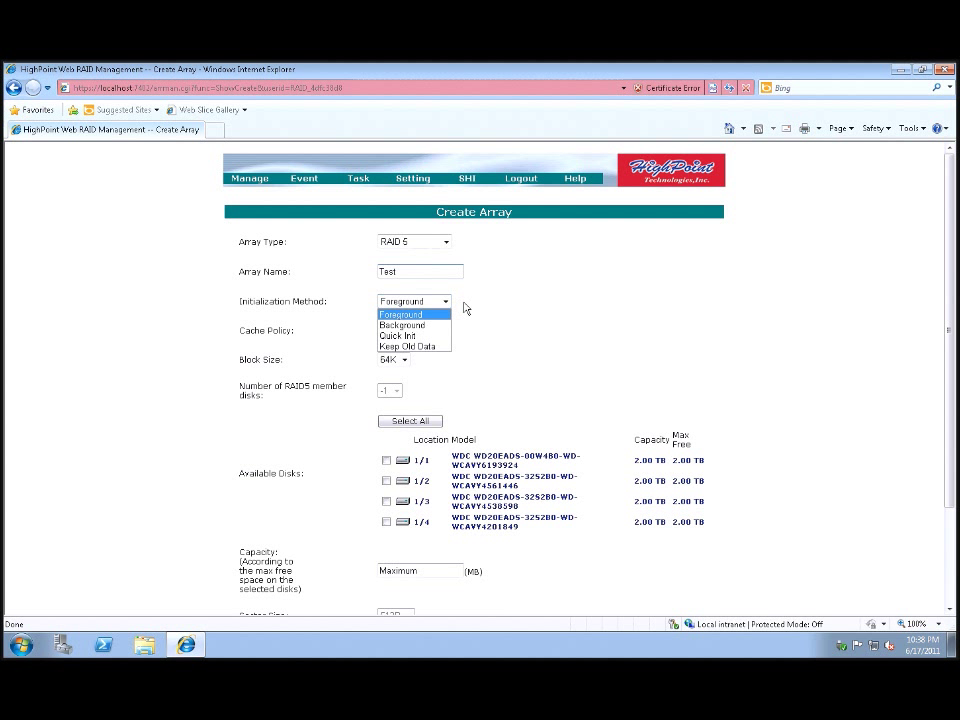
click(465, 308)
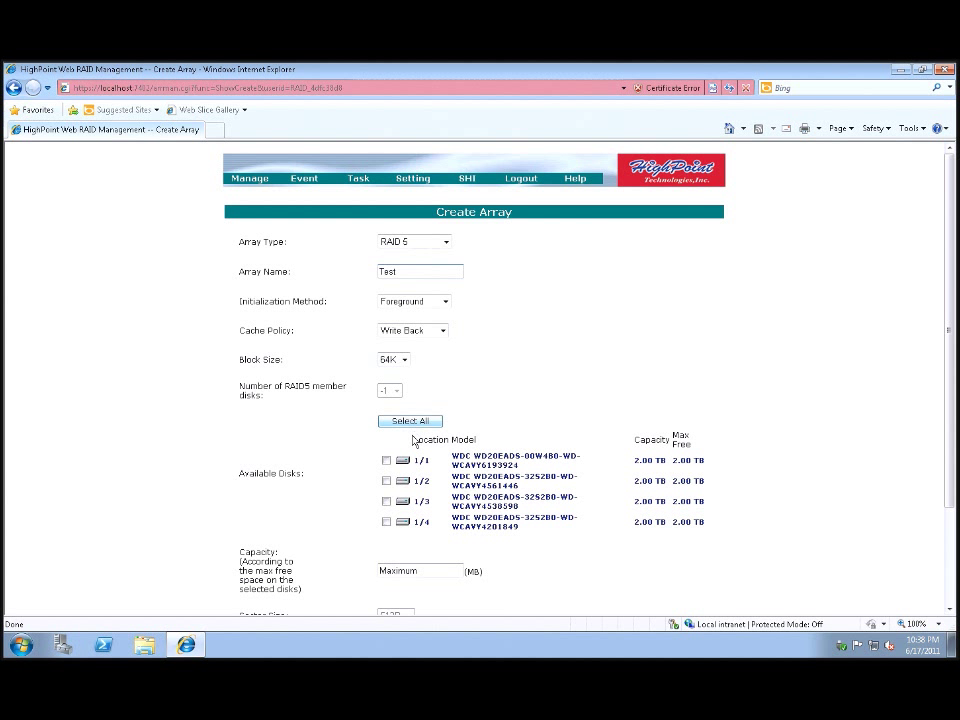
- Include all four disks, set a 4k sector size, accept the warning, and create the array
scroll(700, 405, down, 1)
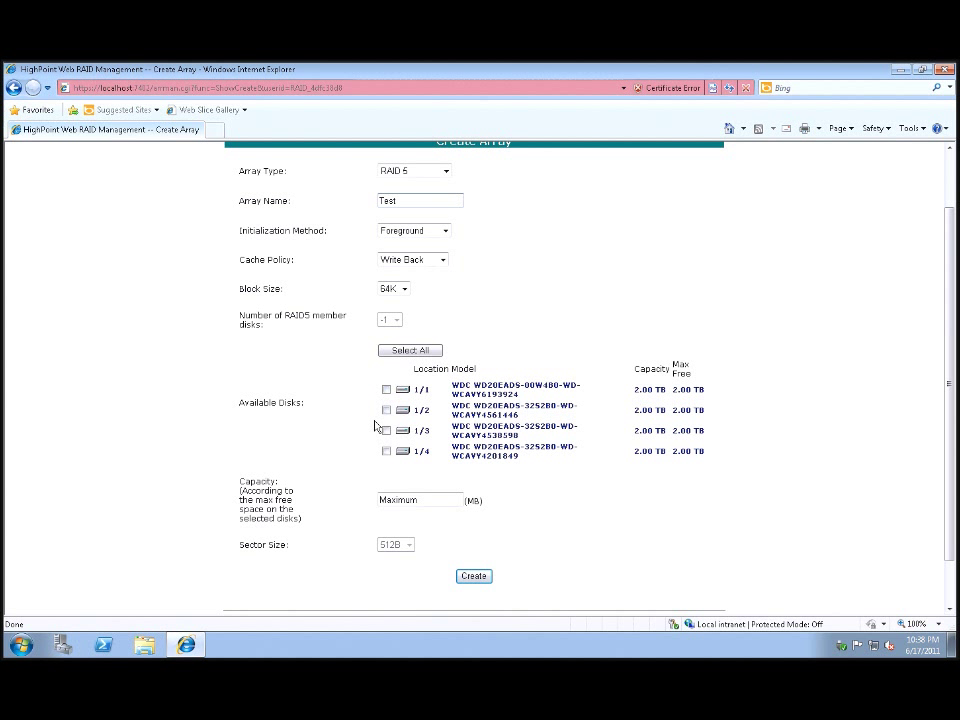
click(393, 357)
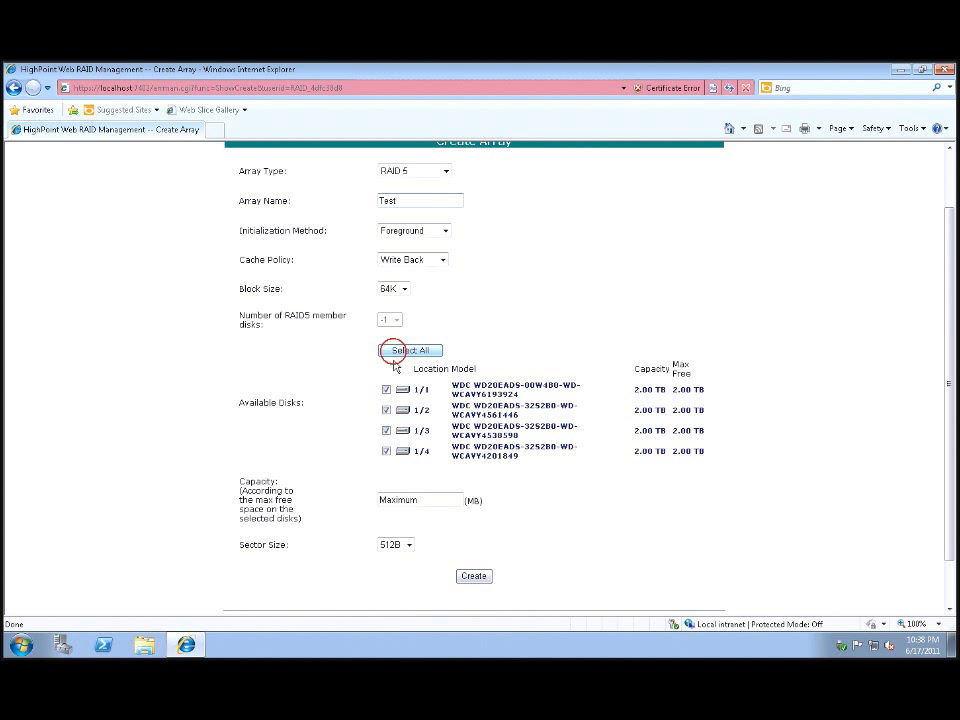
scroll(451, 466, down, 1)
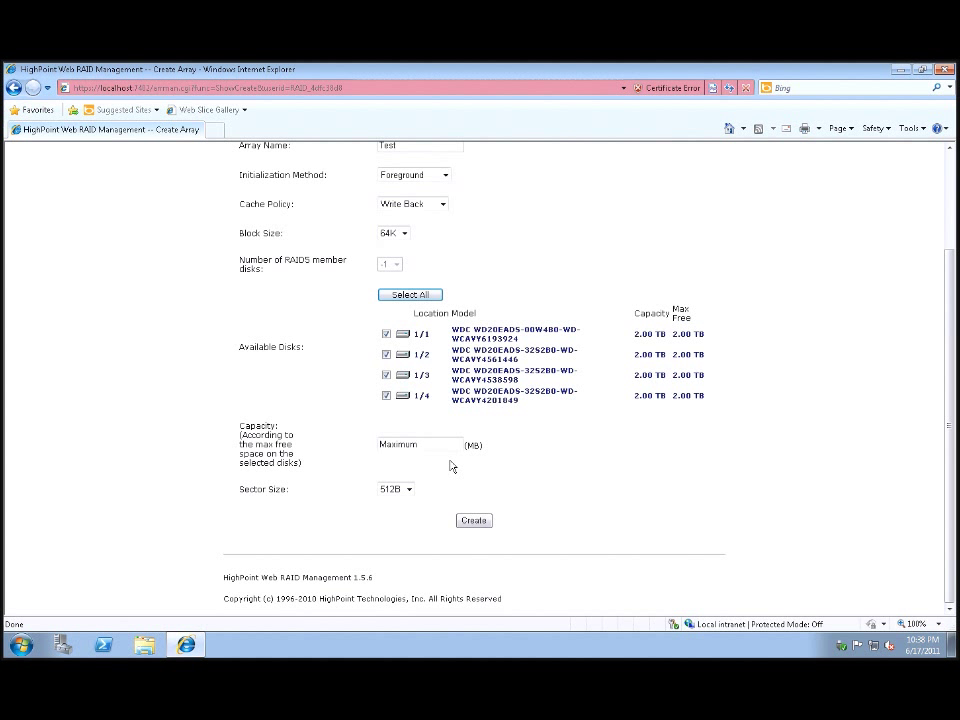
click(408, 489)
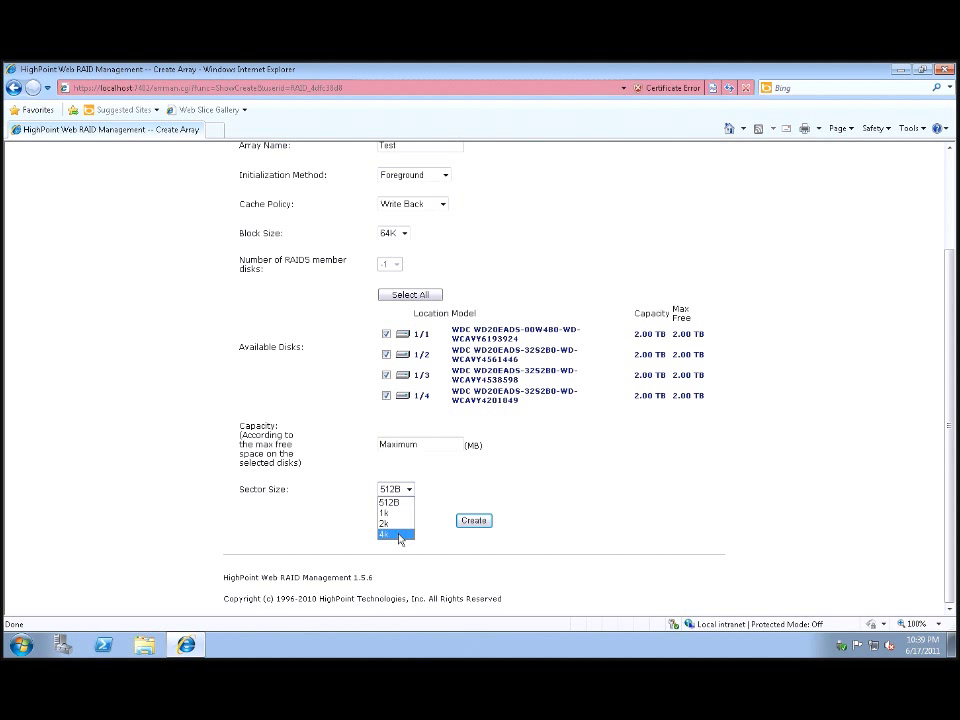
click(398, 535)
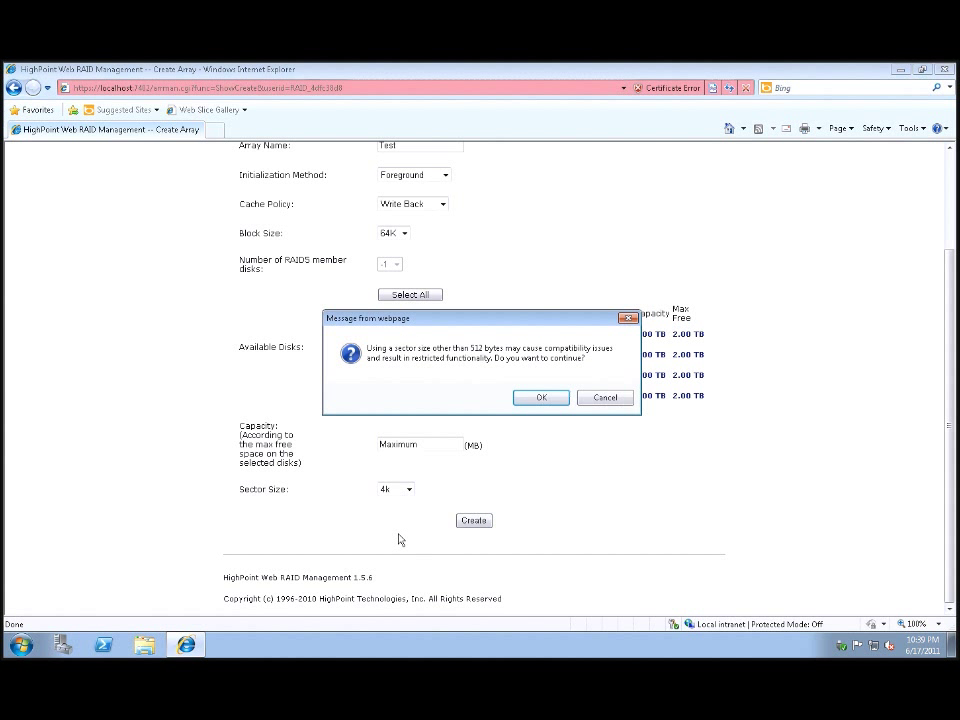
click(551, 399)
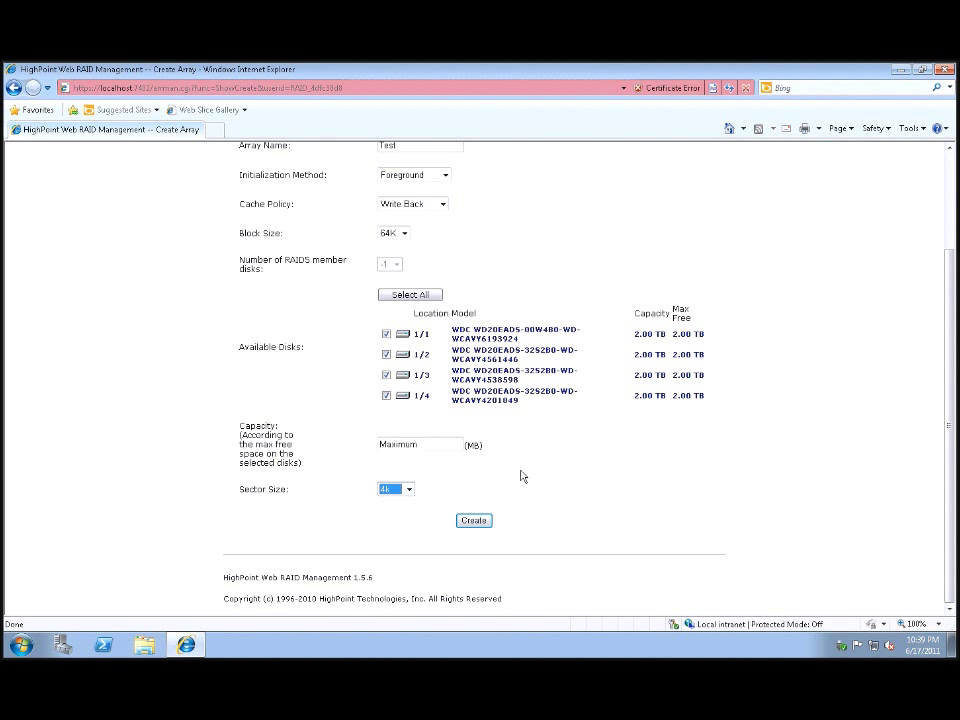
click(470, 522)
- Create the RAID 5 array 'Test' and dismiss the 'created successfully' confirmation
click(477, 521)
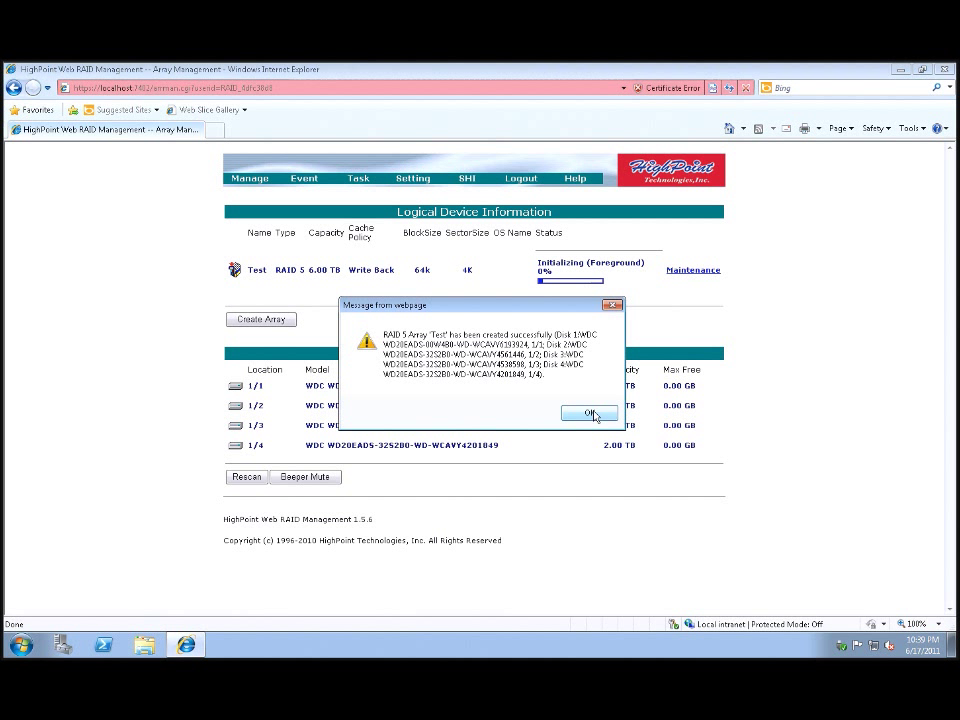
click(591, 414)
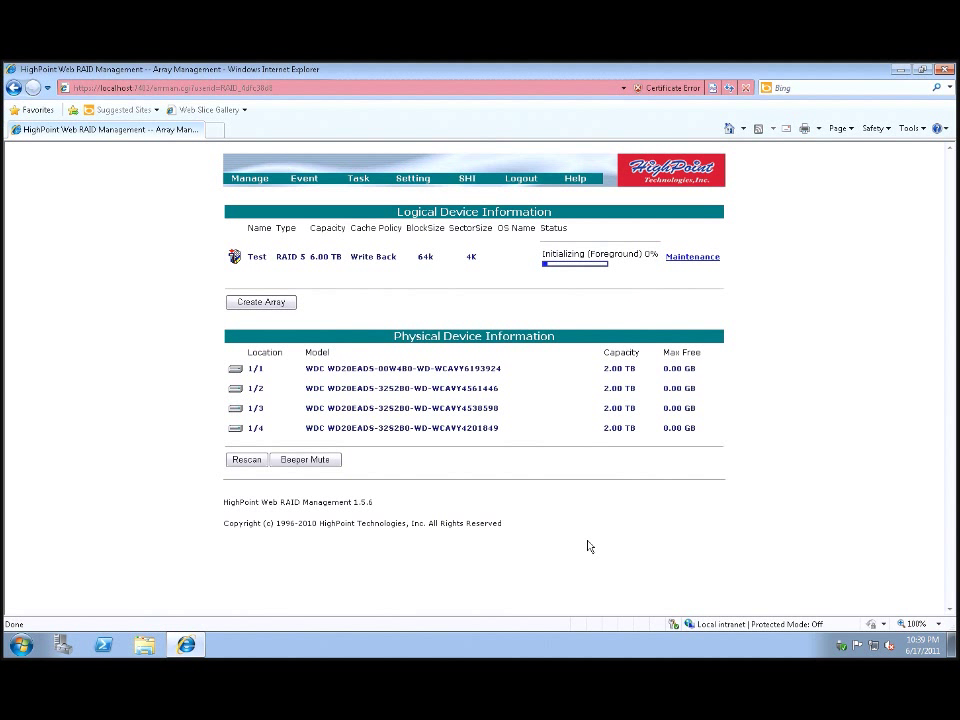